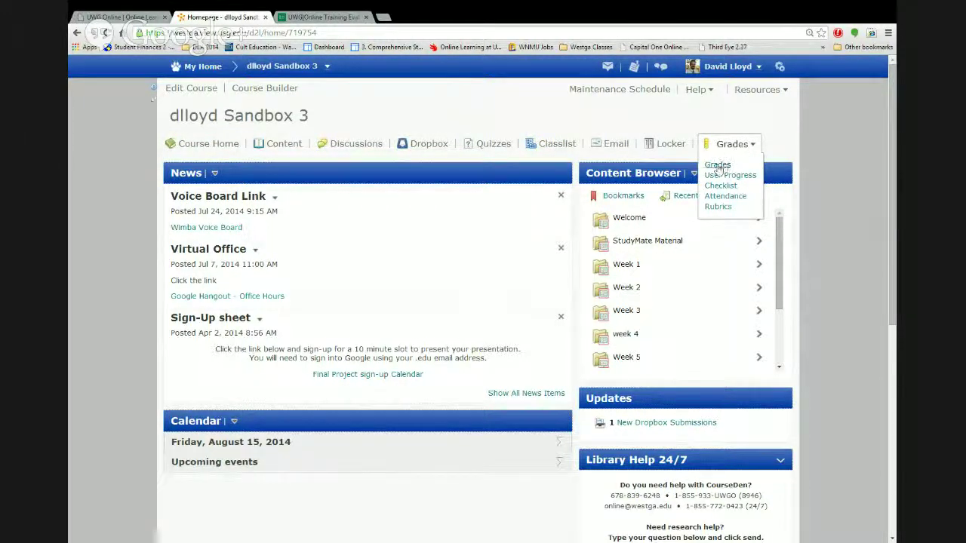
# Open the course grade book and look over the managed grade items and the final grade note.
pyautogui.click(717, 166)
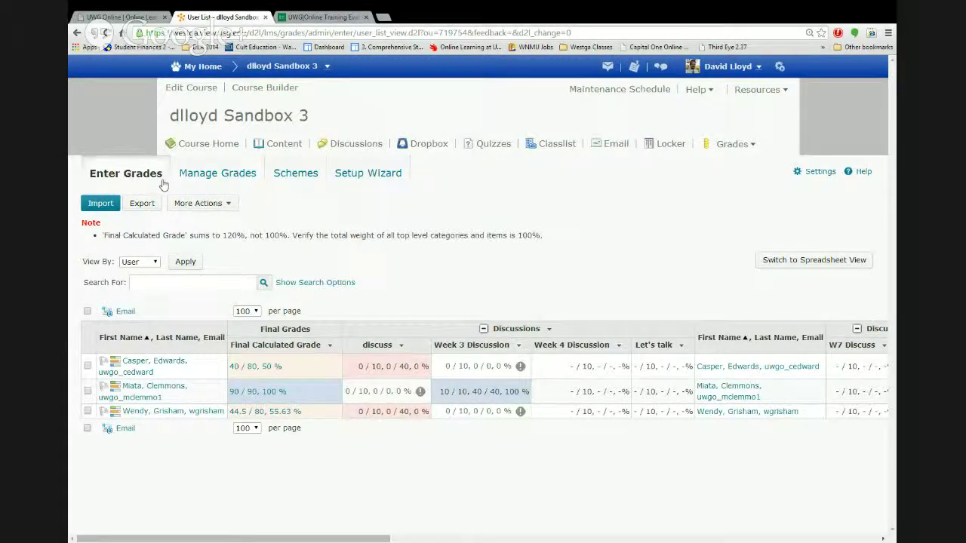
pyautogui.click(226, 180)
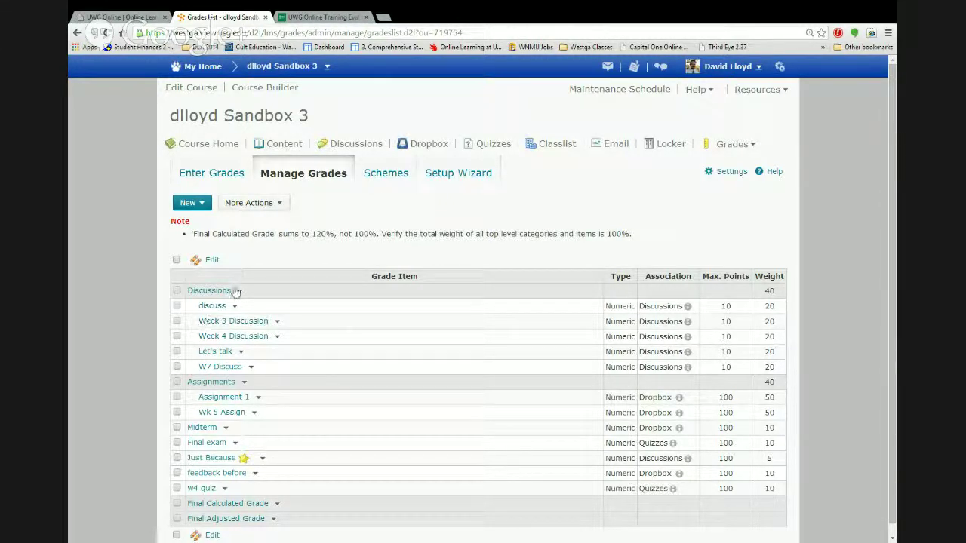
pyautogui.scroll(-1, 396, 360)
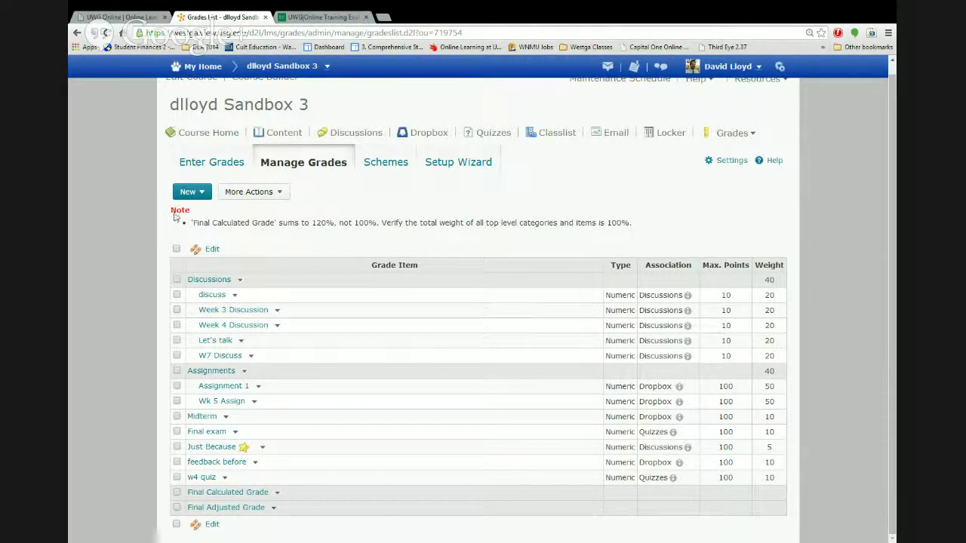
pyautogui.moveTo(172, 213); pyautogui.dragTo(187, 216)
# Start the grades setup wizard, read the explanation of the Weighted system, and continue with Weighted as the grading system.
pyautogui.click(495, 166)
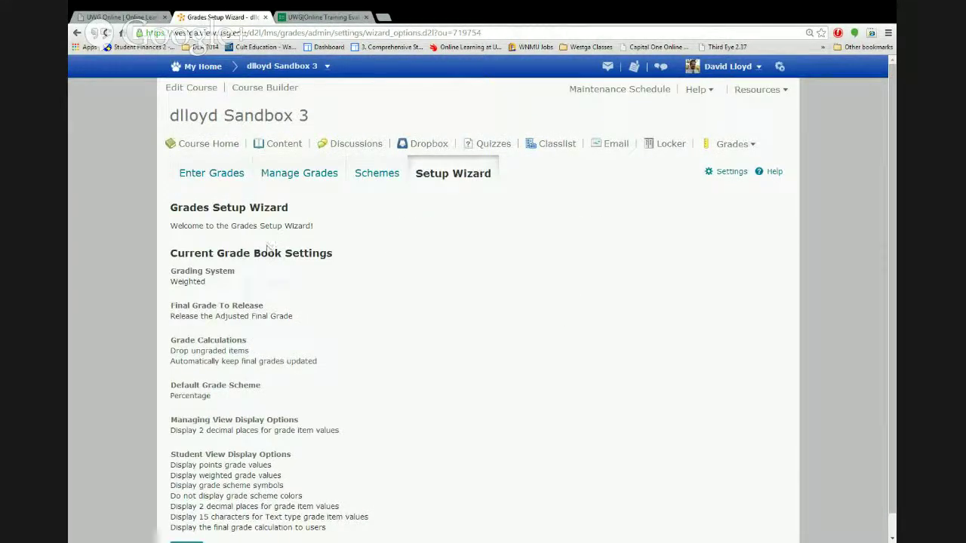
pyautogui.scroll(-1, 270, 411)
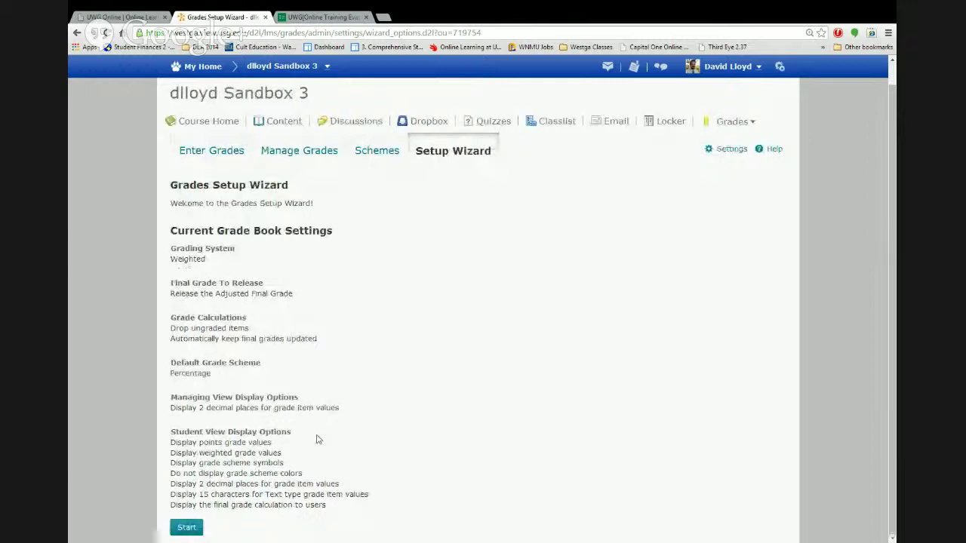
pyautogui.click(186, 529)
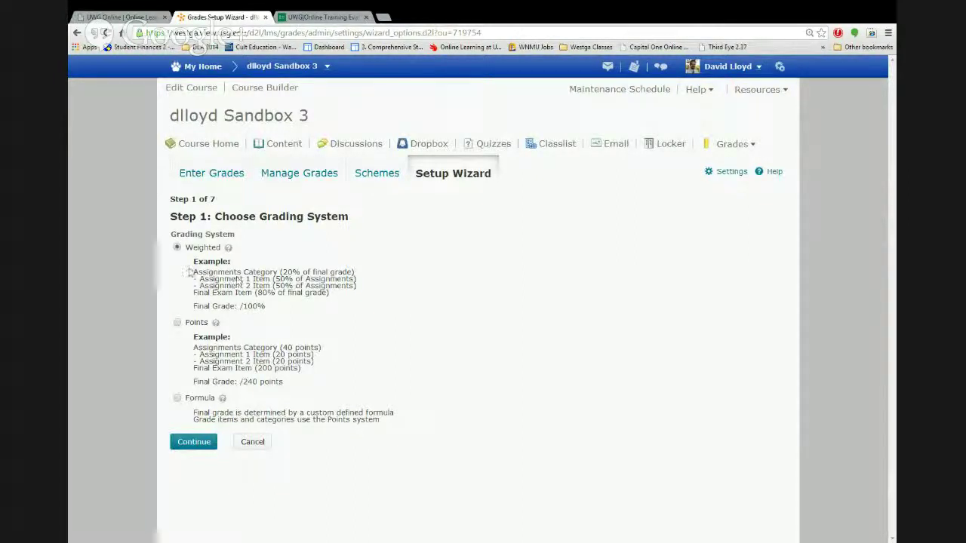
pyautogui.click(228, 249)
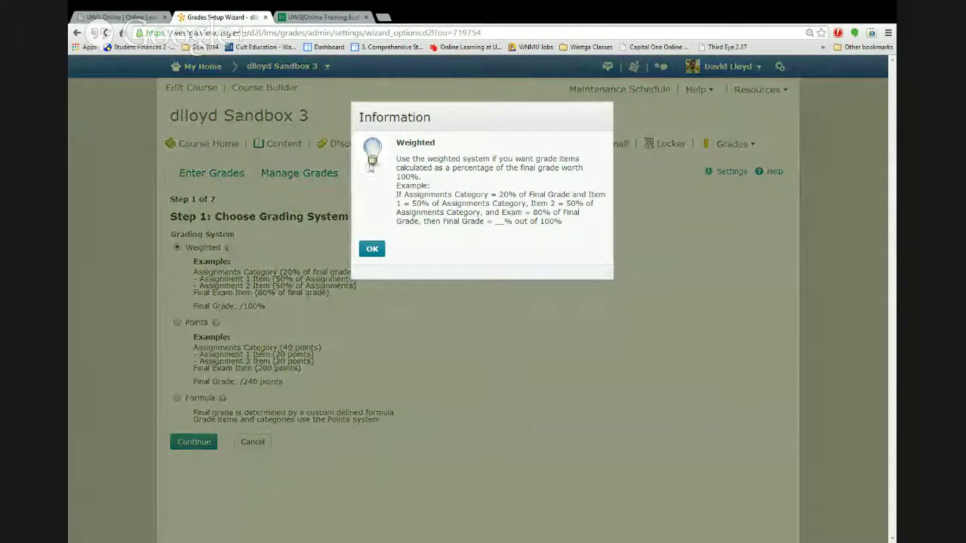
pyautogui.click(374, 252)
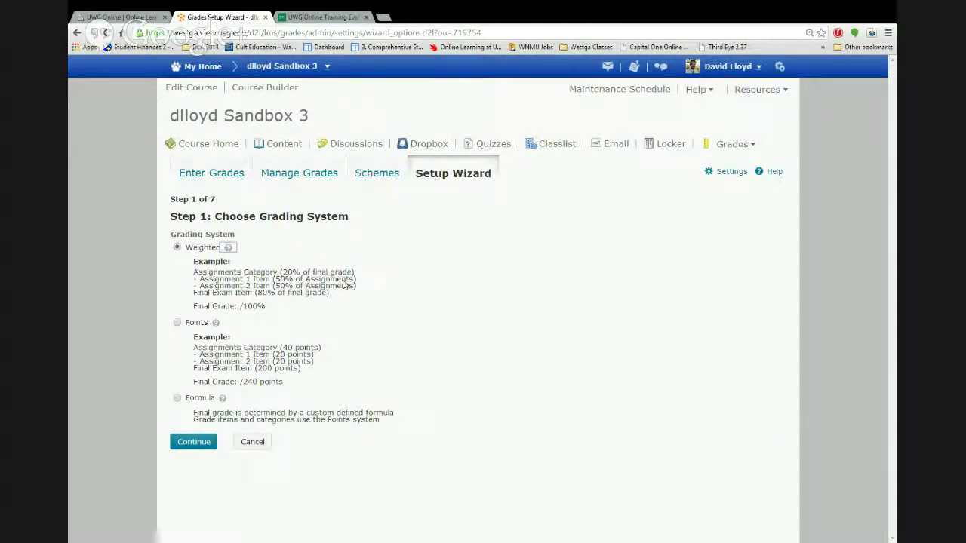
pyautogui.click(198, 442)
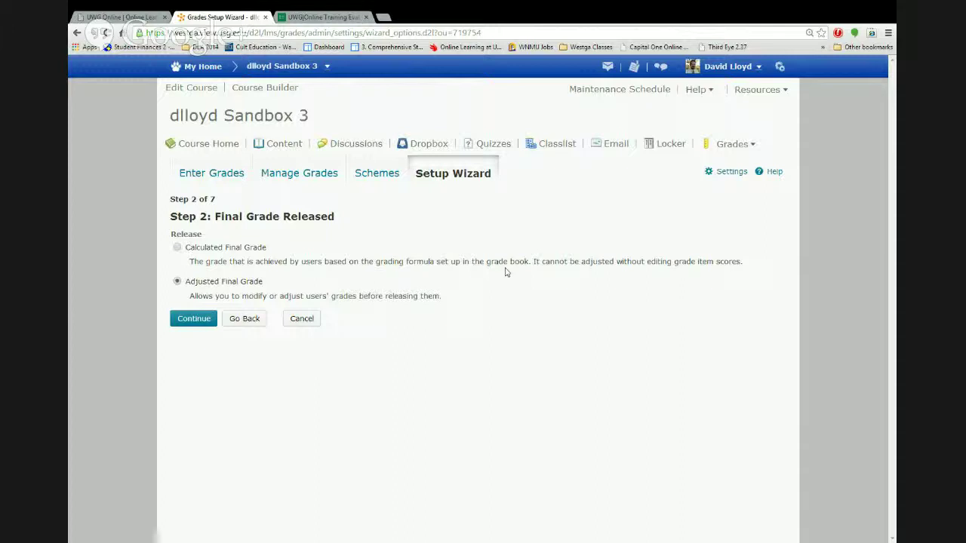
# Accept the wizard settings Adjusted Final Grade, Drop ungraded items with automatic updating, Percentage scheme, and 2 decimal places in the managing view.
pyautogui.click(192, 320)
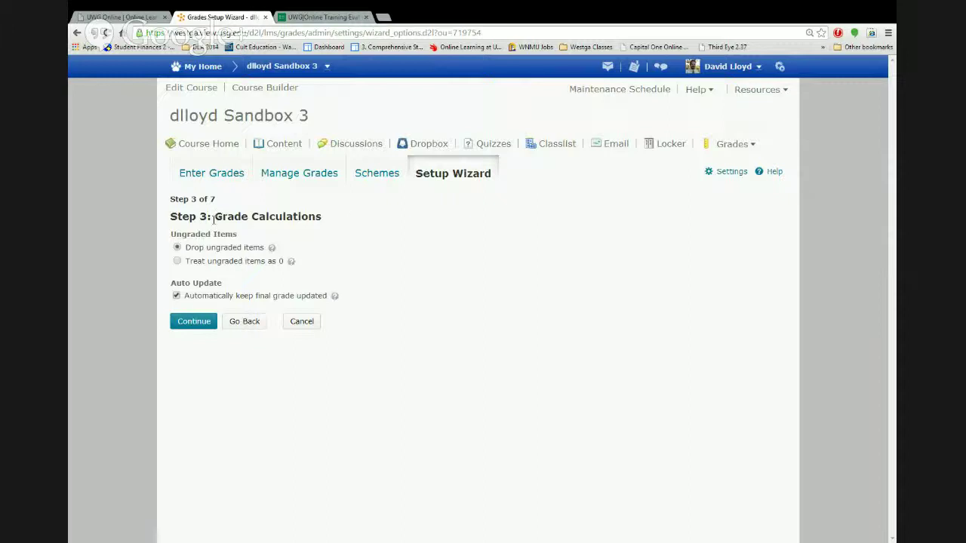
pyautogui.moveTo(213, 219); pyautogui.dragTo(325, 218)
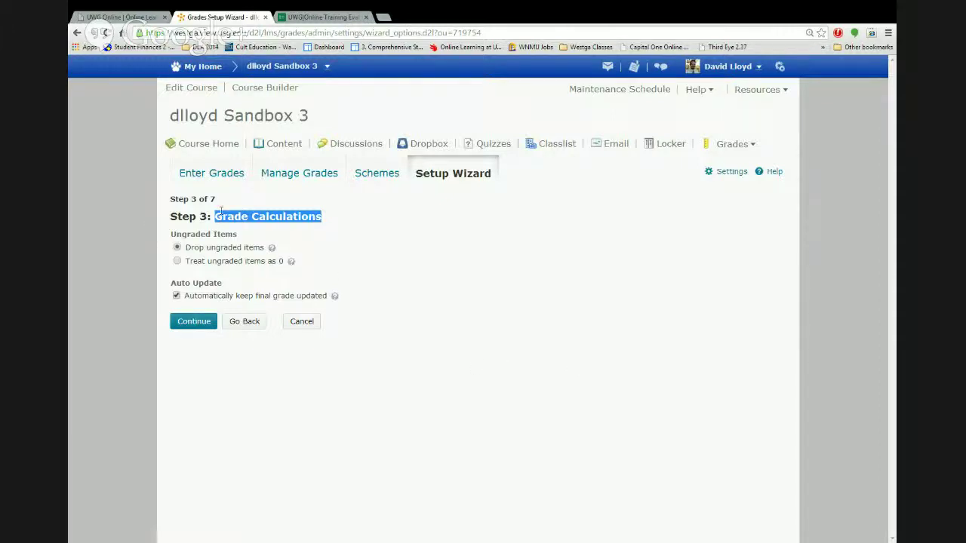
pyautogui.click(193, 324)
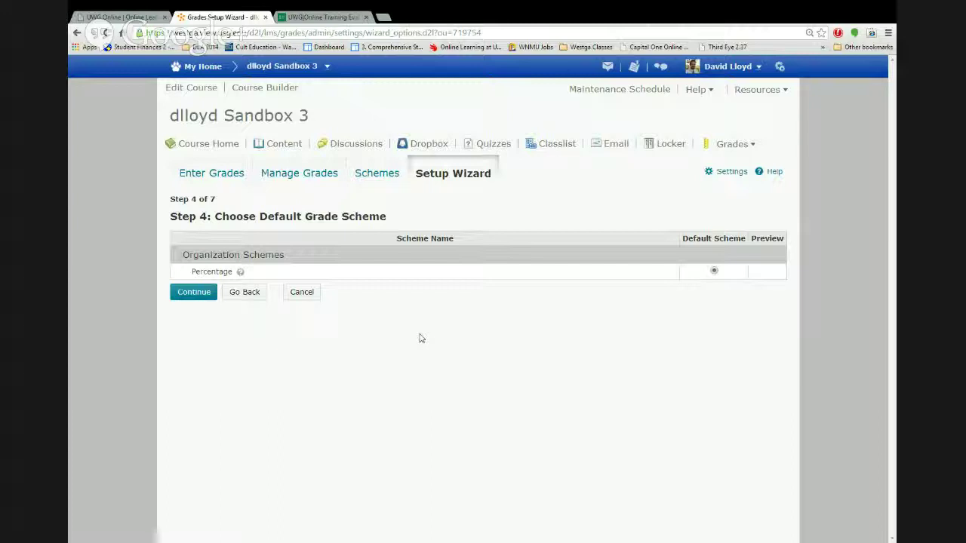
pyautogui.click(194, 299)
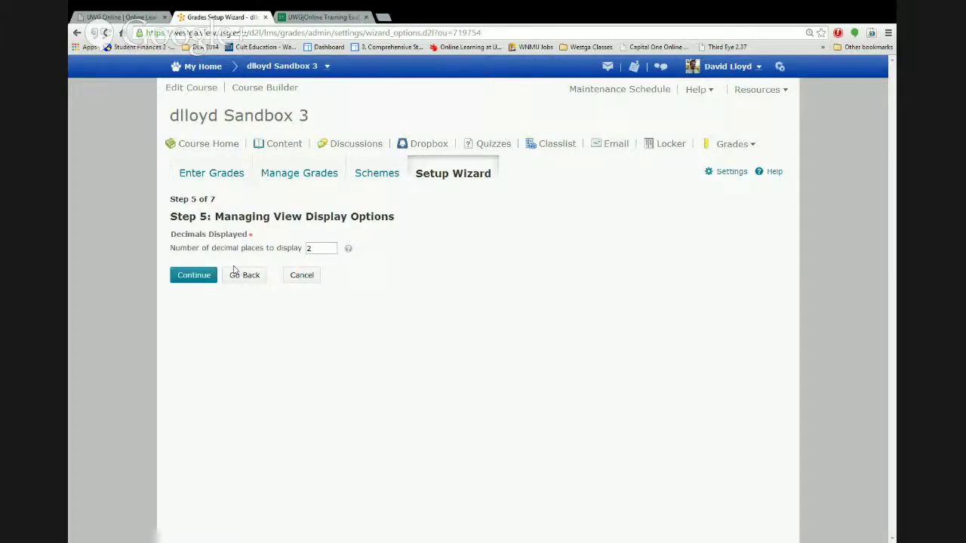
pyautogui.click(195, 278)
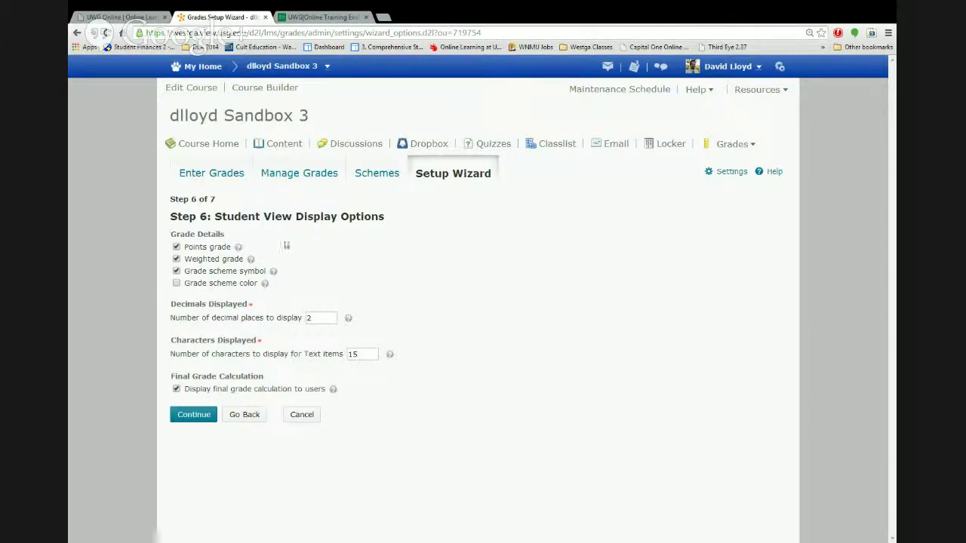
# Enable grade scheme color in the student view, consult the final grade calculation help, and finish the setup wizard.
pyautogui.click(178, 284)
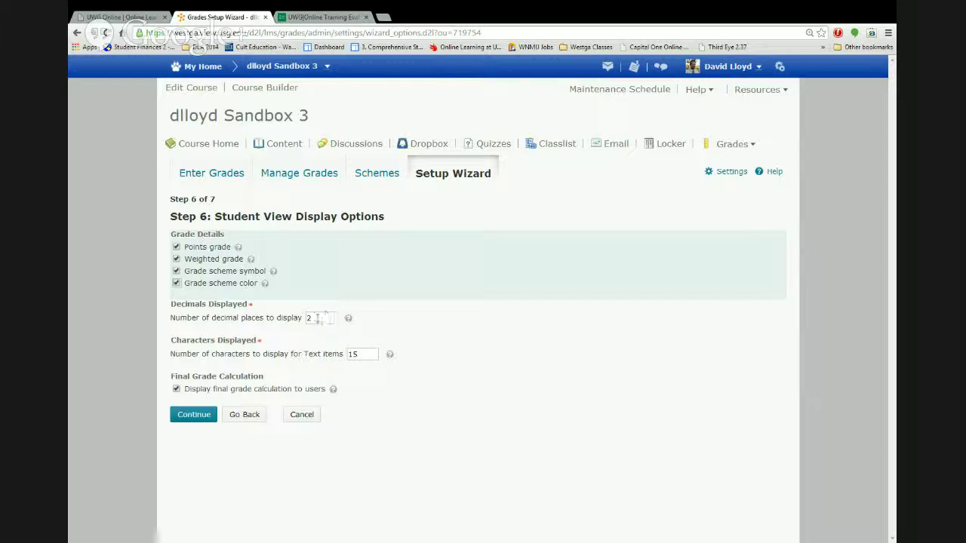
pyautogui.click(176, 388)
pyautogui.click(332, 389)
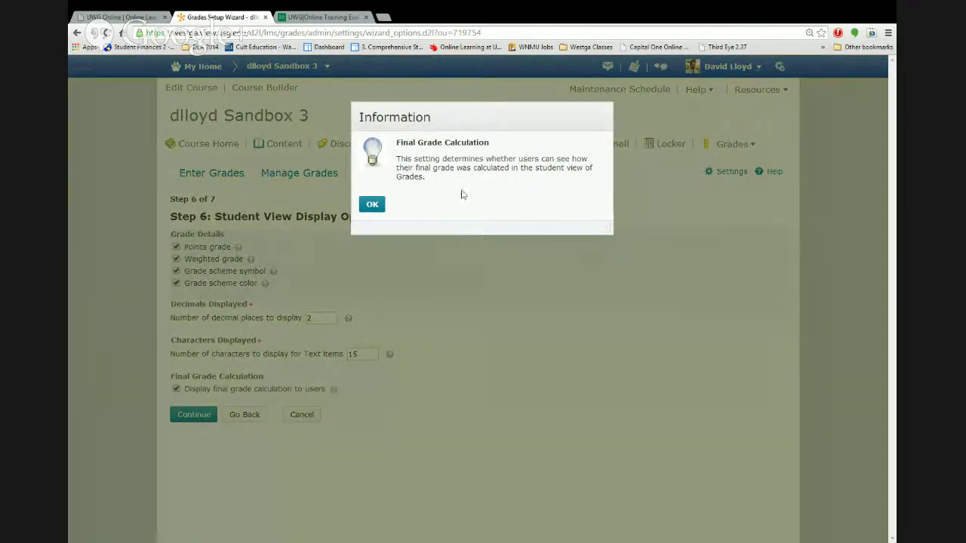
pyautogui.moveTo(465, 111); pyautogui.dragTo(484, 205)
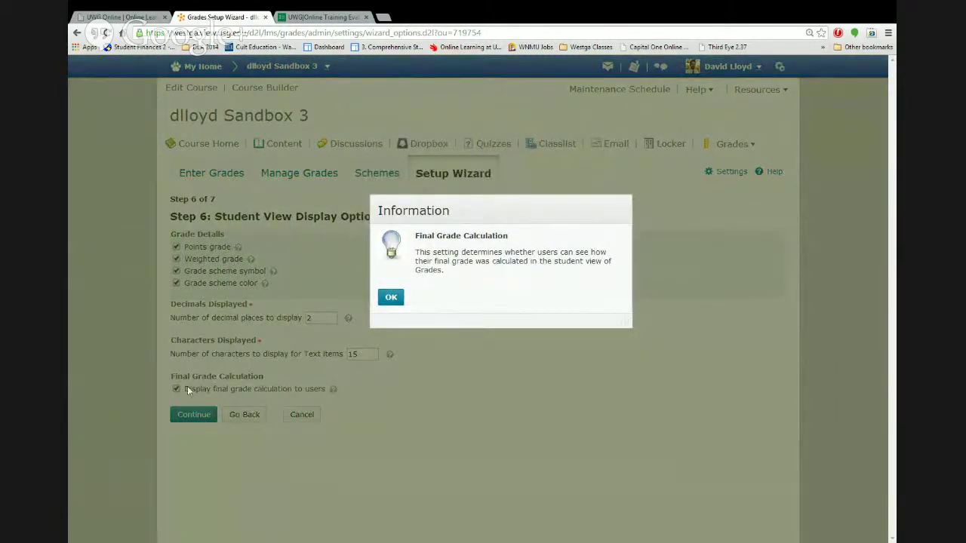
pyautogui.click(391, 297)
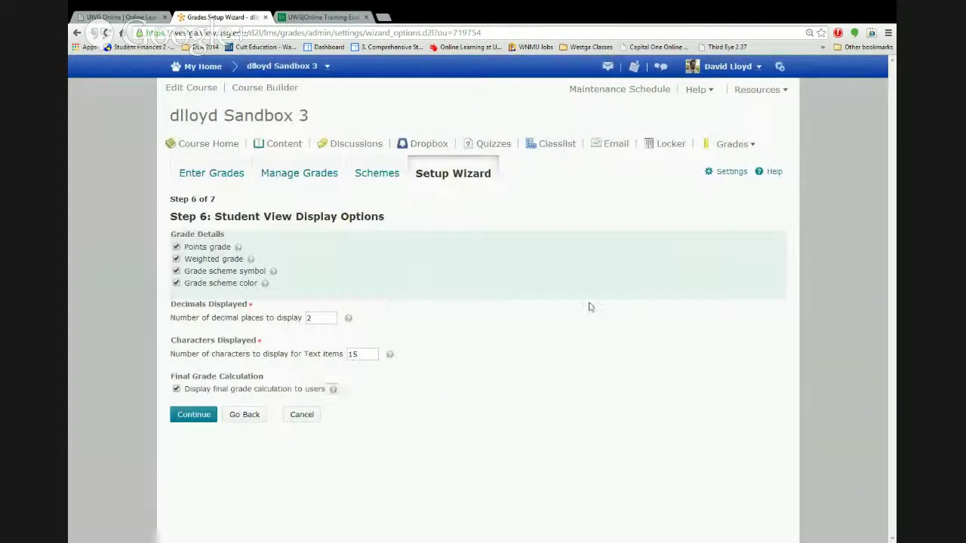
pyautogui.click(194, 416)
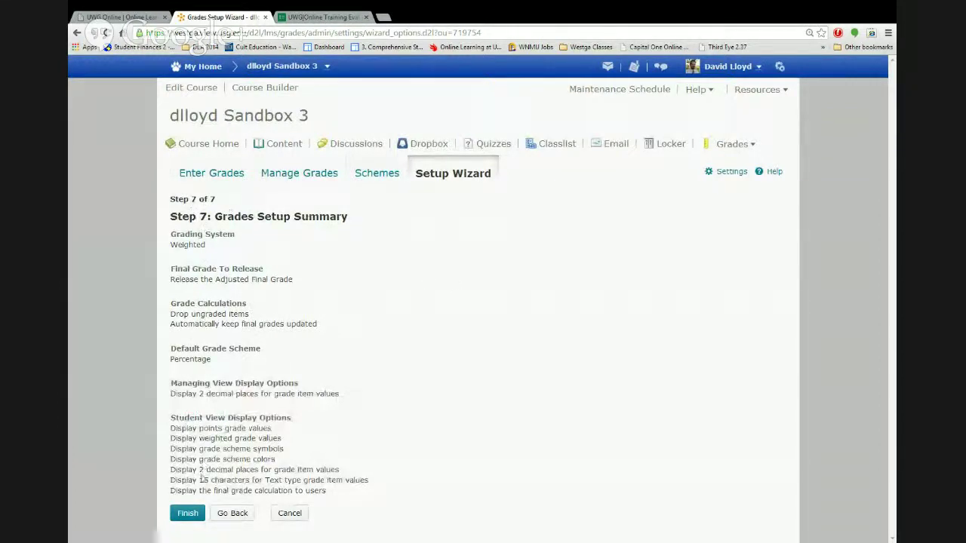
pyautogui.click(184, 516)
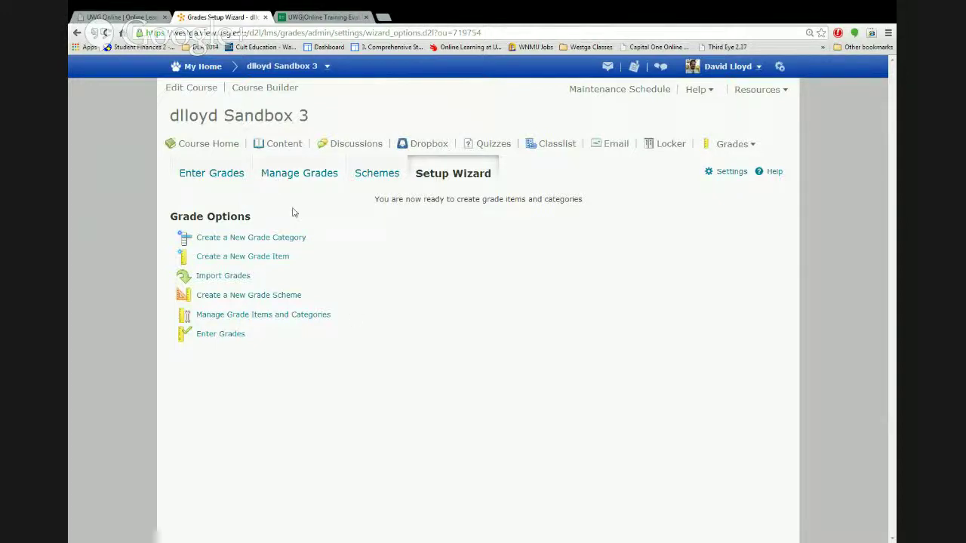
# Return to the grade item list and examine the item associations, the final grade note, and the category and item weights.
pyautogui.click(287, 180)
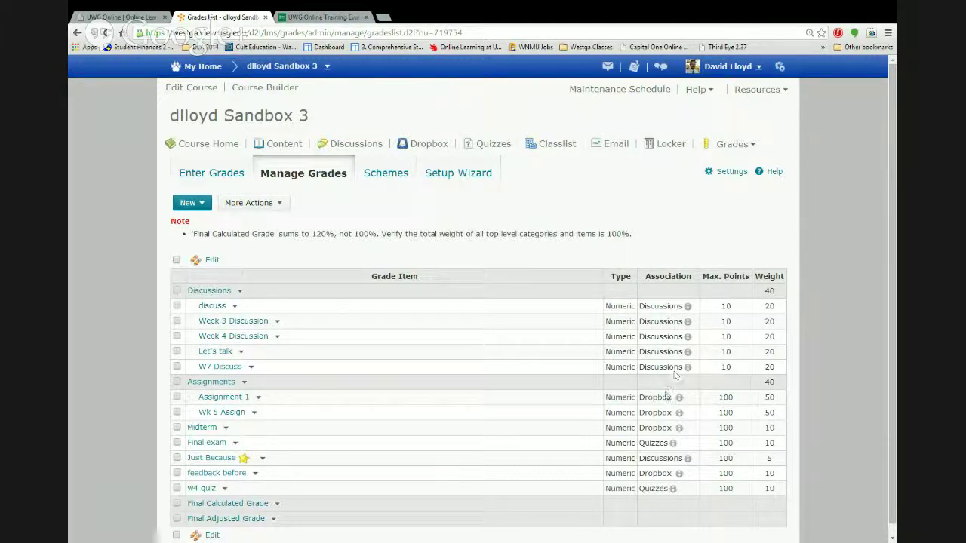
pyautogui.moveTo(638, 405); pyautogui.dragTo(672, 401)
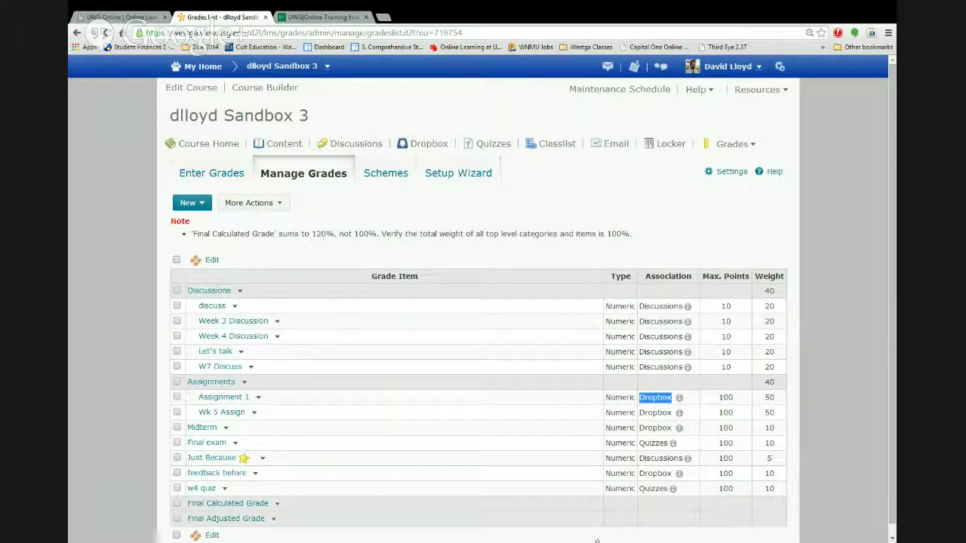
pyautogui.moveTo(896, 487); pyautogui.dragTo(873, 484)
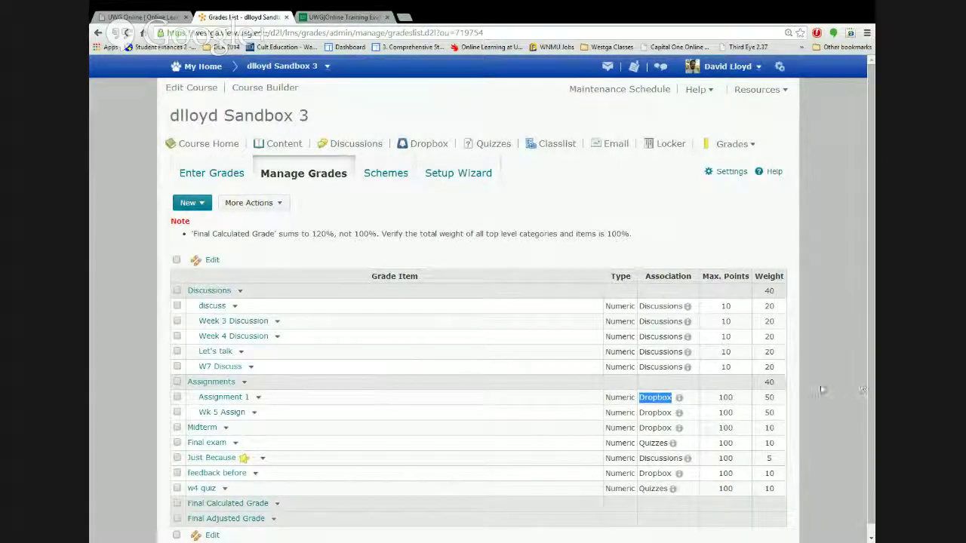
pyautogui.click(194, 240)
pyautogui.moveTo(193, 240); pyautogui.dragTo(334, 236)
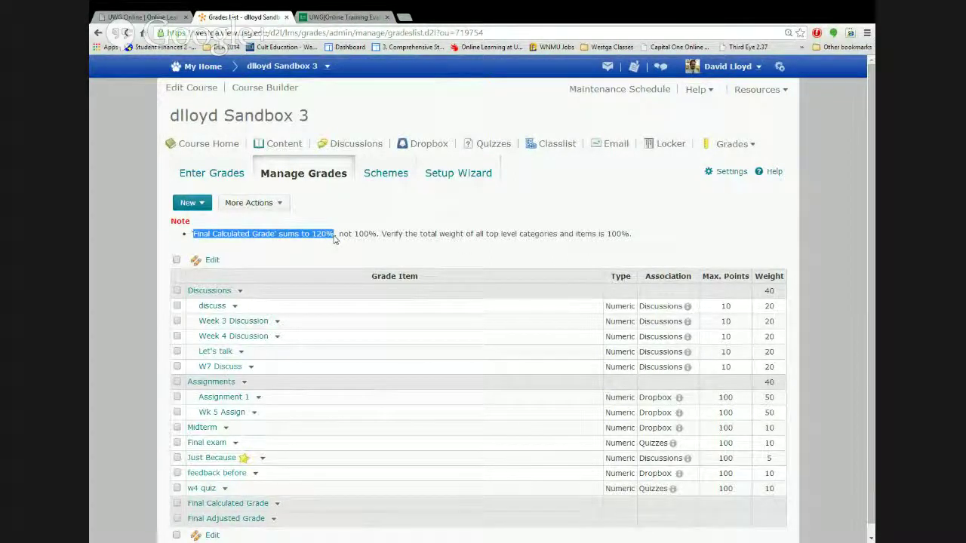
pyautogui.doubleClick(769, 291)
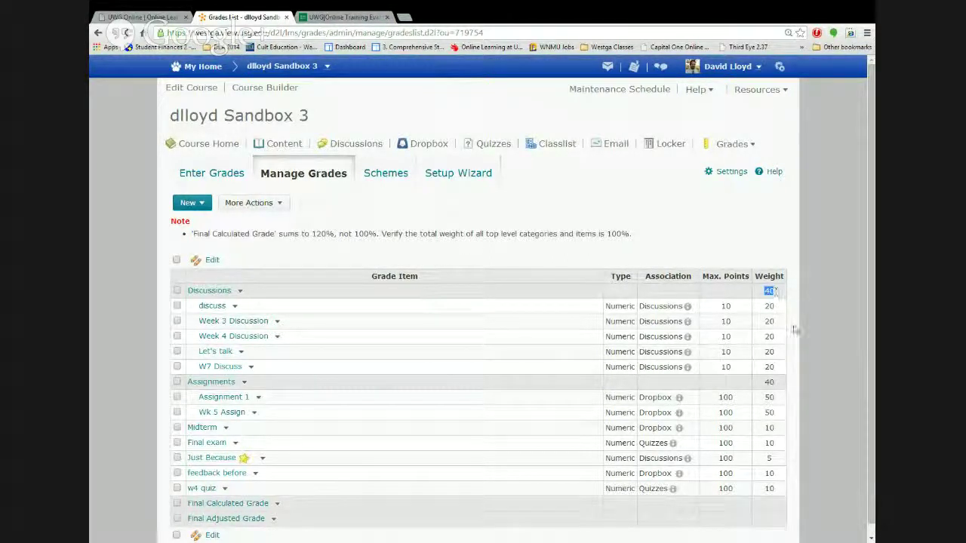
pyautogui.doubleClick(768, 382)
pyautogui.moveTo(236, 432); pyautogui.dragTo(786, 428)
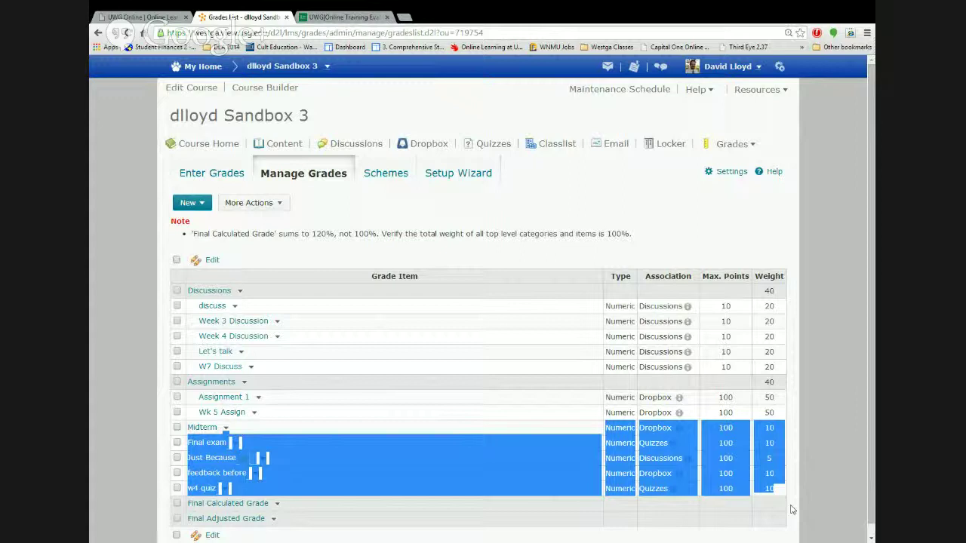
pyautogui.click(770, 487)
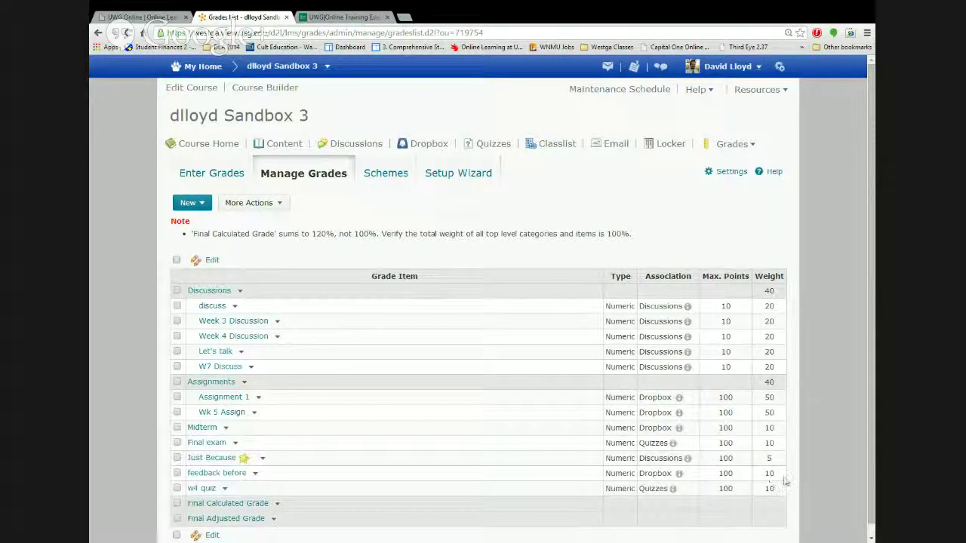
pyautogui.doubleClick(767, 383)
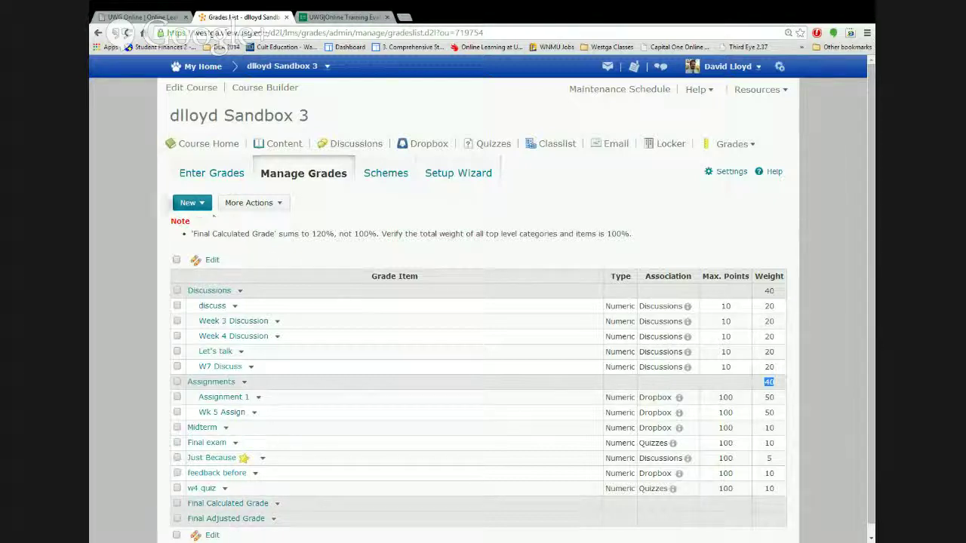
# Start a new grade category named "Quizes" and keep its weight at 10.
pyautogui.click(198, 205)
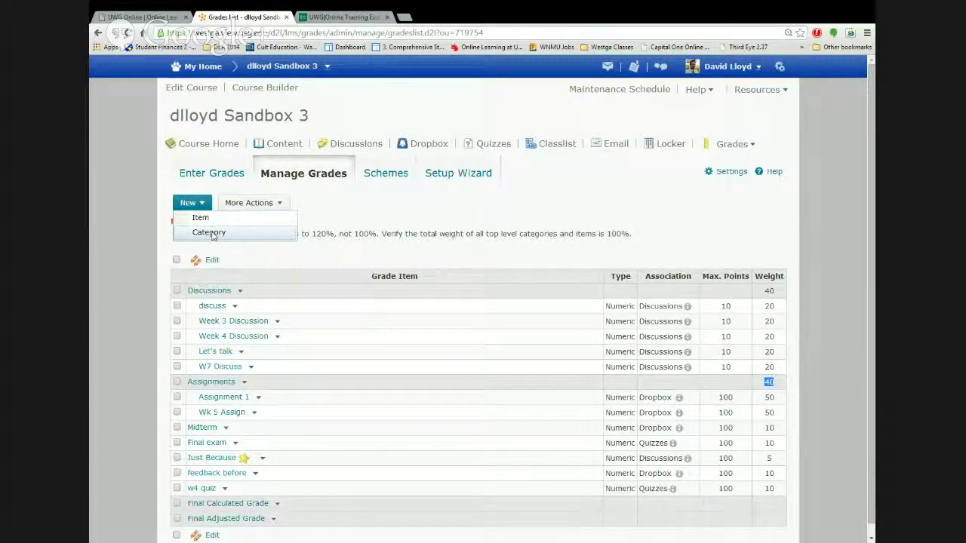
pyautogui.click(212, 235)
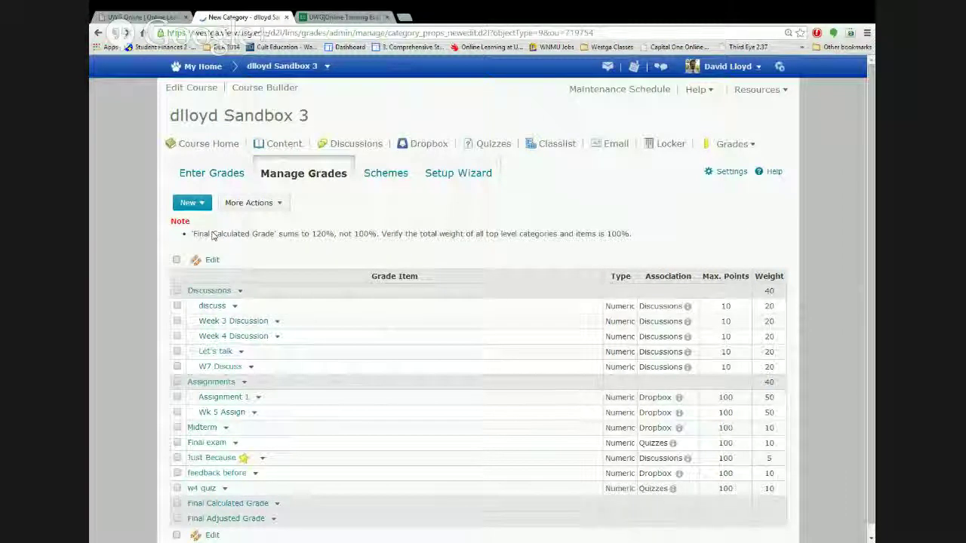
pyautogui.click(225, 257)
pyautogui.write('Q')
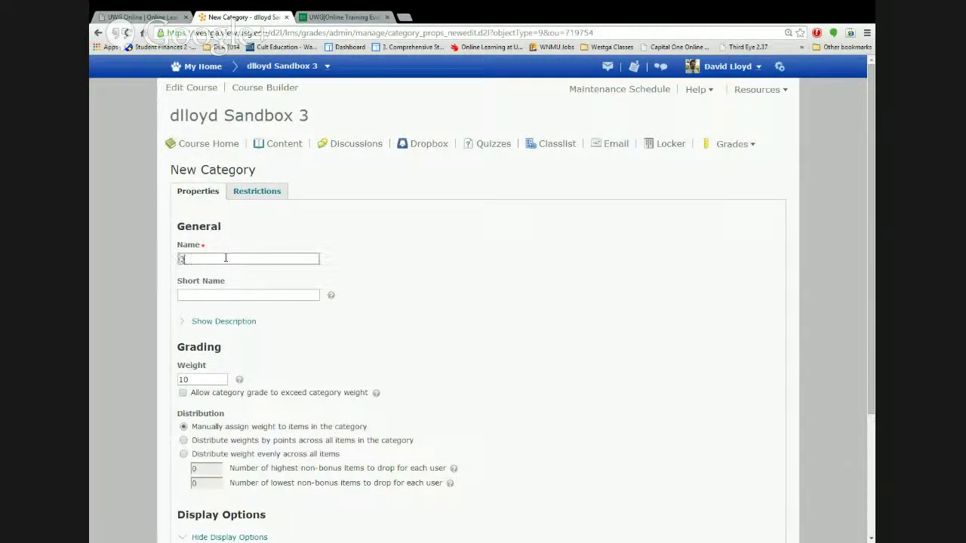
pyautogui.write('uizes')
pyautogui.click(218, 292)
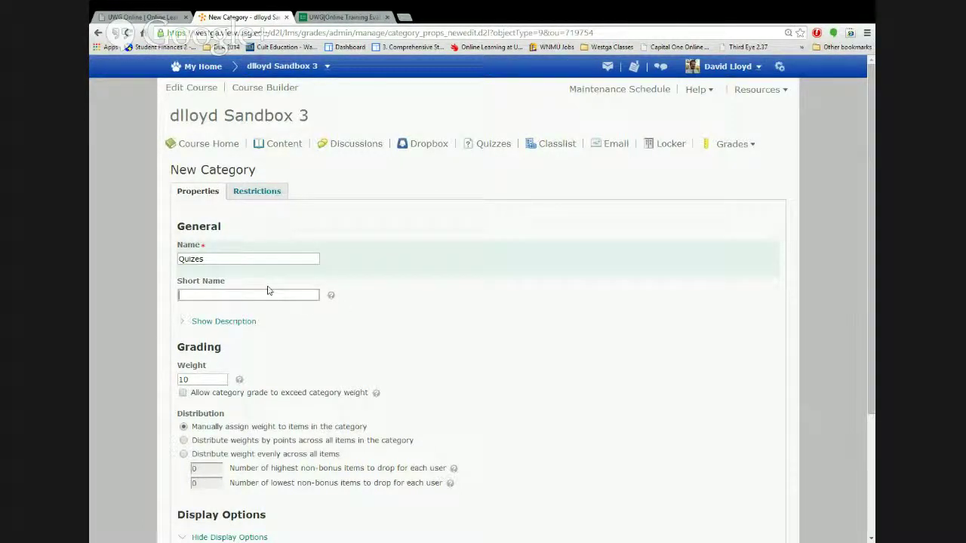
pyautogui.scroll(-1, 477, 339)
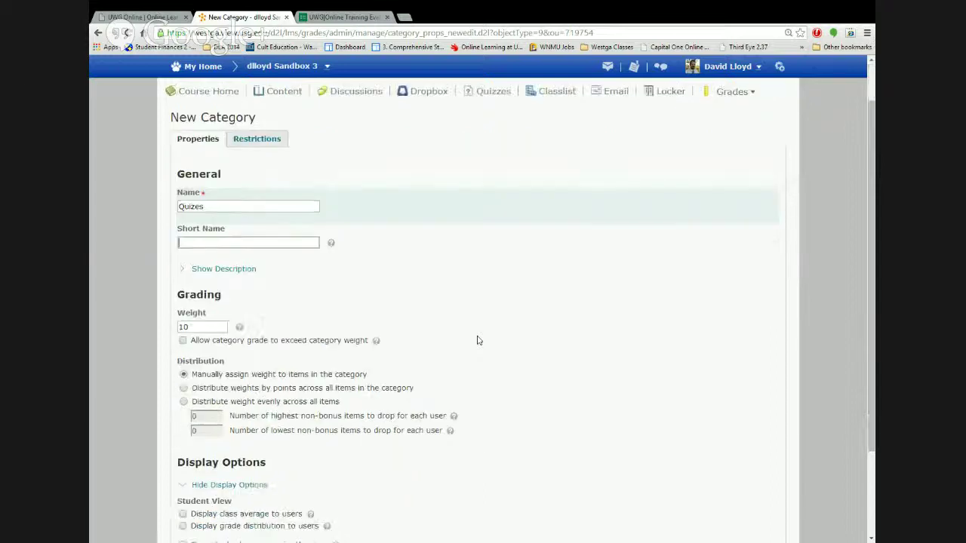
pyautogui.moveTo(206, 327); pyautogui.dragTo(167, 331)
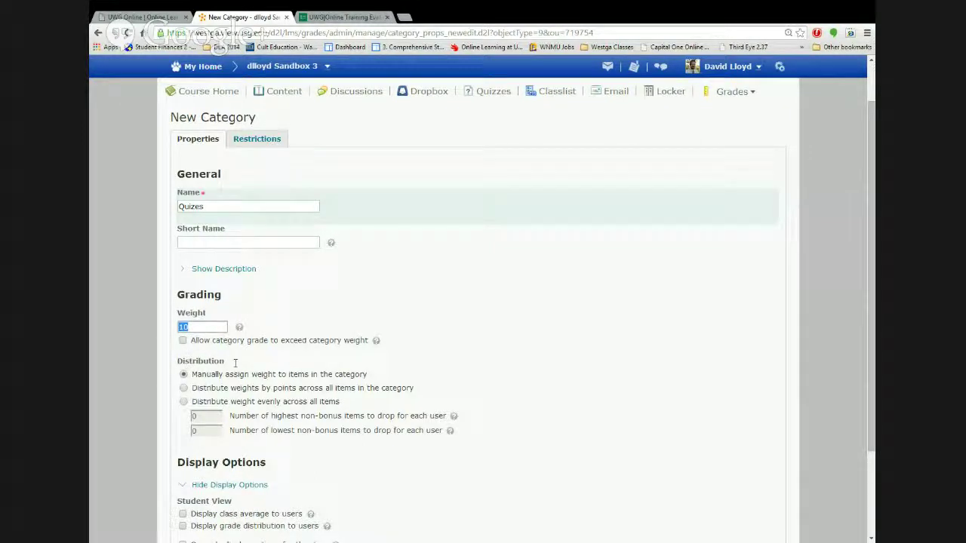
pyautogui.scroll(-1, 234, 363)
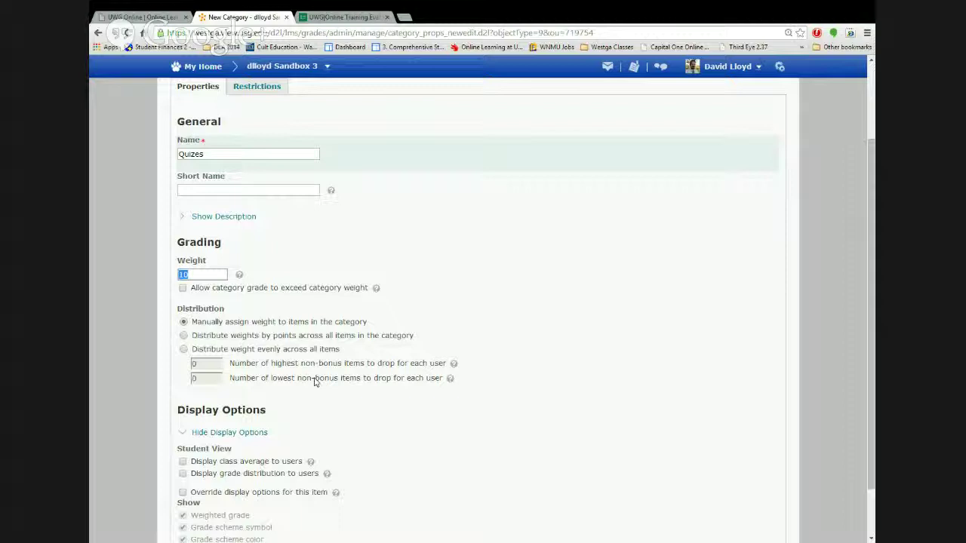
# Distribute the category's weight evenly across all items, drop 1 lowest non-bonus item per user, and save and close the category.
pyautogui.click(183, 335)
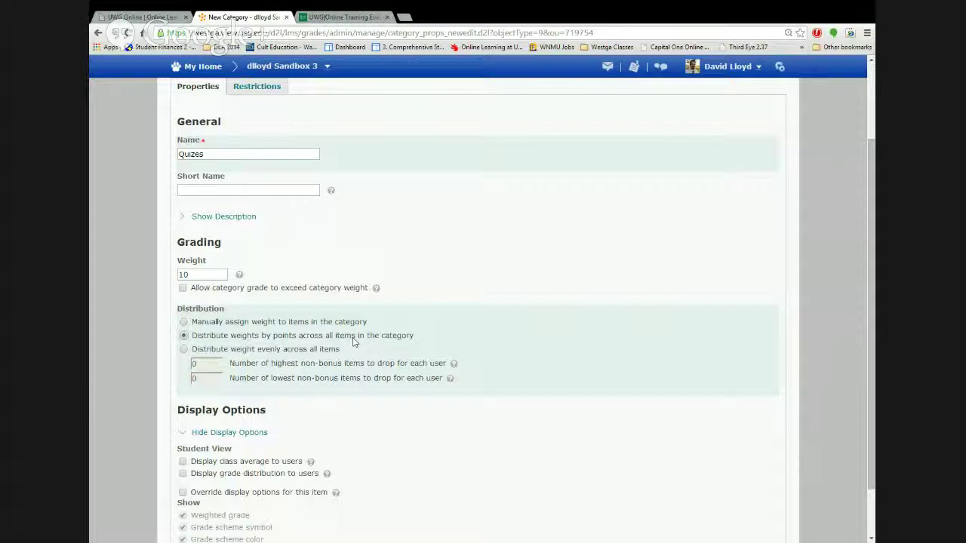
pyautogui.click(184, 350)
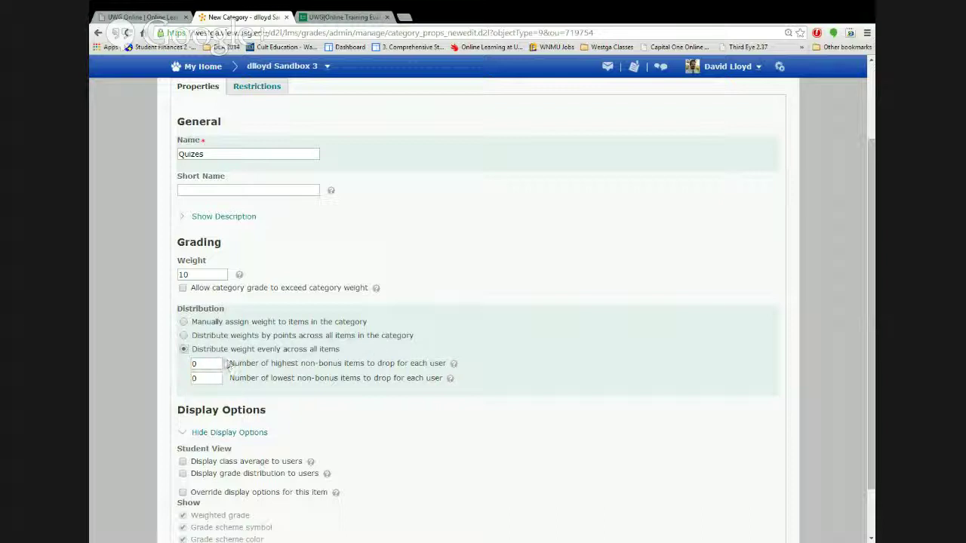
pyautogui.moveTo(210, 363); pyautogui.dragTo(188, 363)
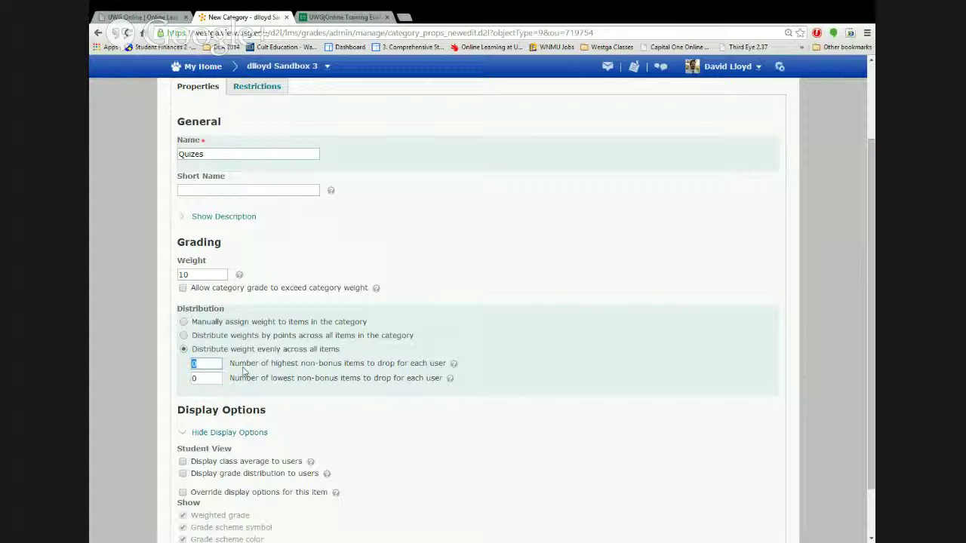
pyautogui.moveTo(272, 379); pyautogui.dragTo(339, 381)
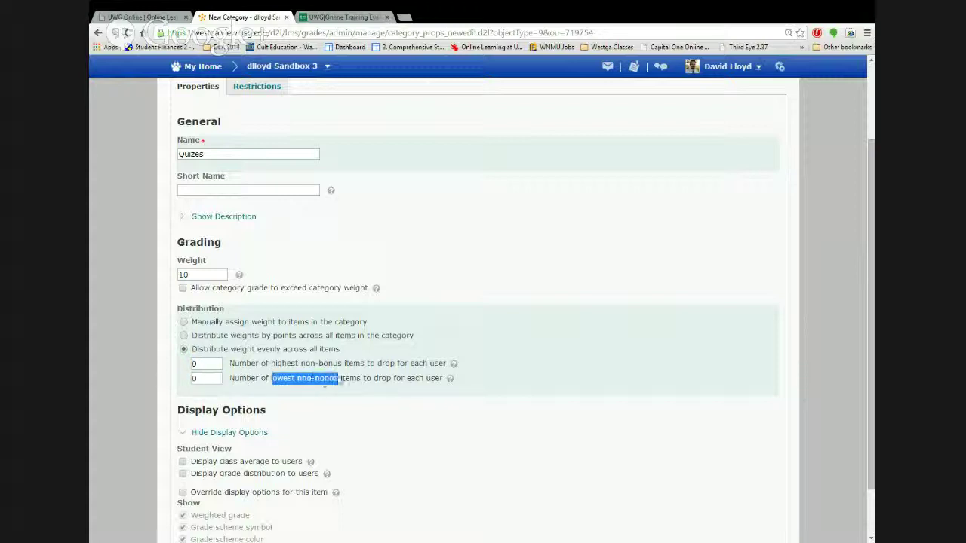
pyautogui.doubleClick(205, 380)
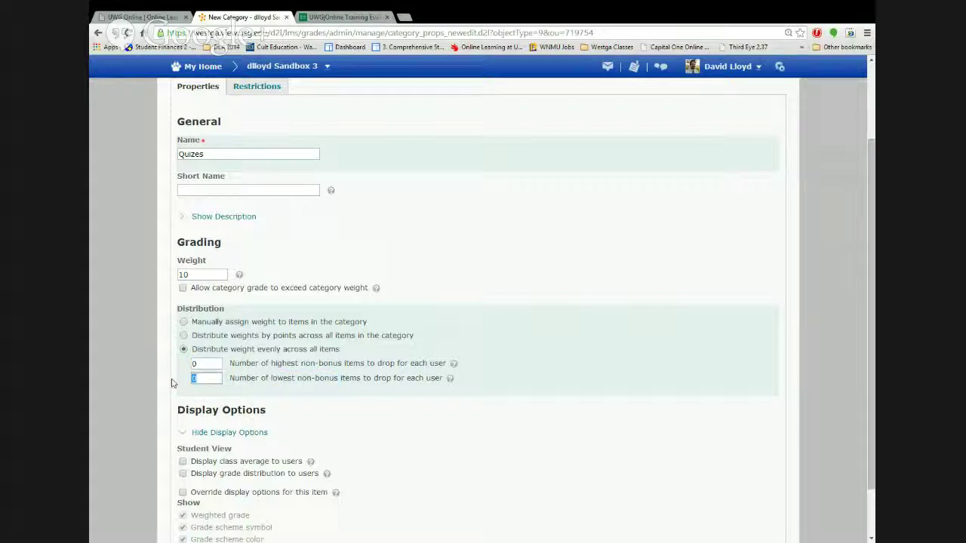
pyautogui.write('1')
pyautogui.scroll(-1, 340, 420)
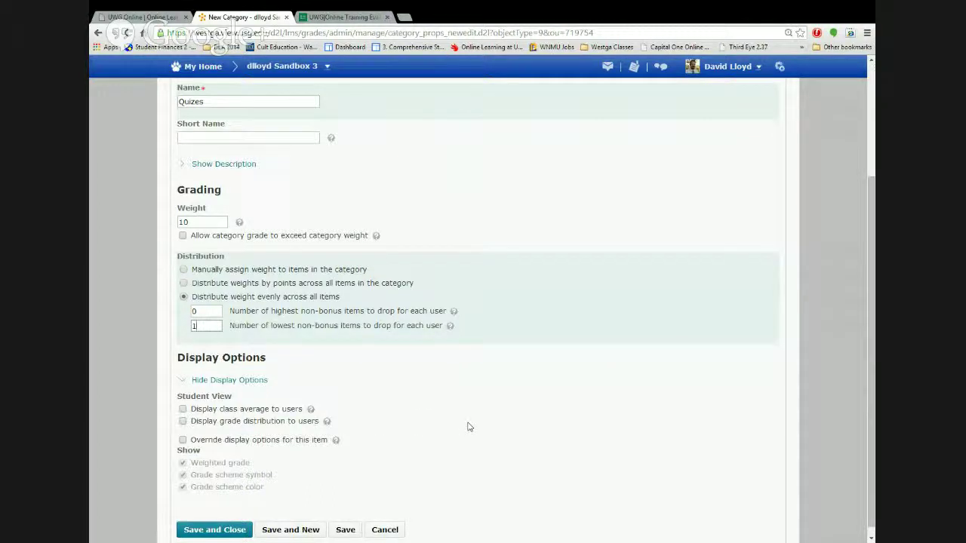
pyautogui.scroll(-1, 468, 427)
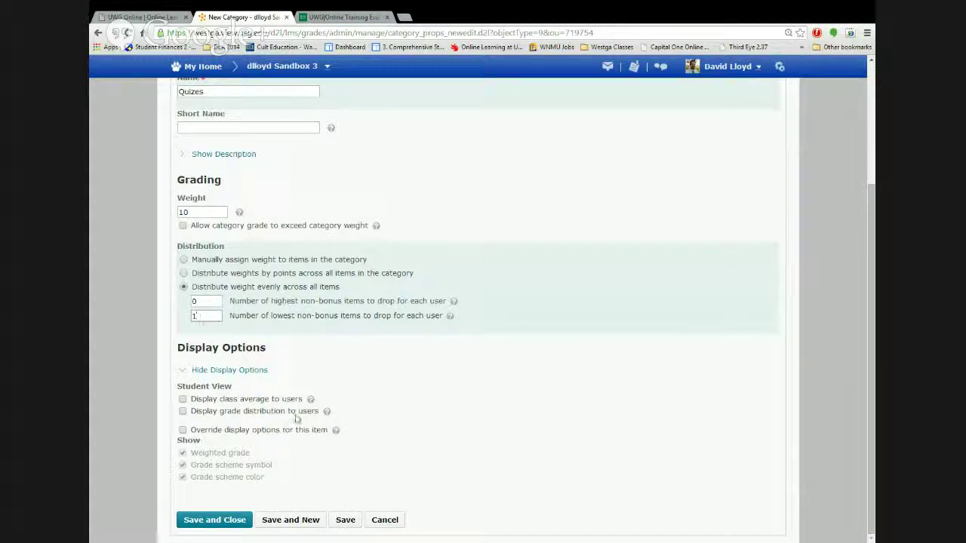
pyautogui.click(207, 526)
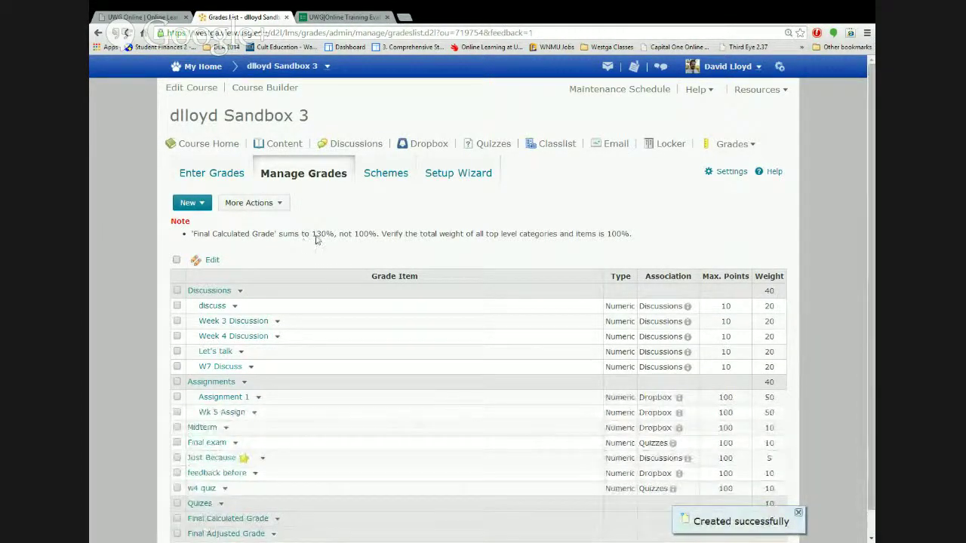
pyautogui.moveTo(311, 235); pyautogui.dragTo(326, 238)
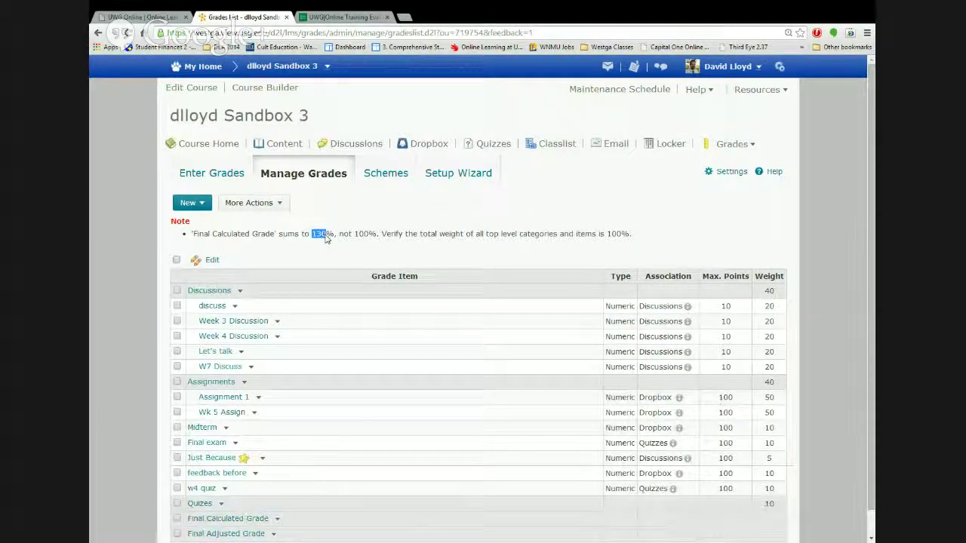
pyautogui.scroll(-1, 341, 381)
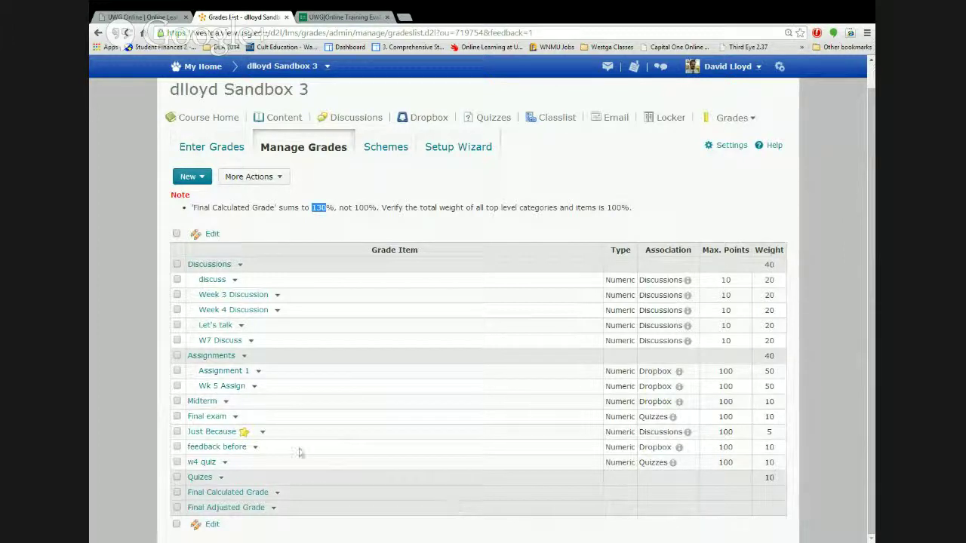
pyautogui.click(176, 461)
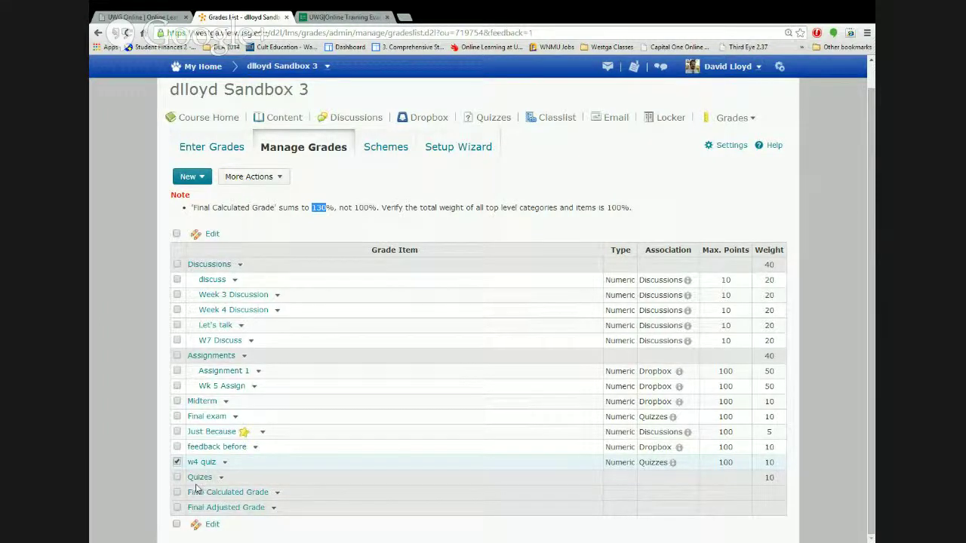
pyautogui.click(176, 235)
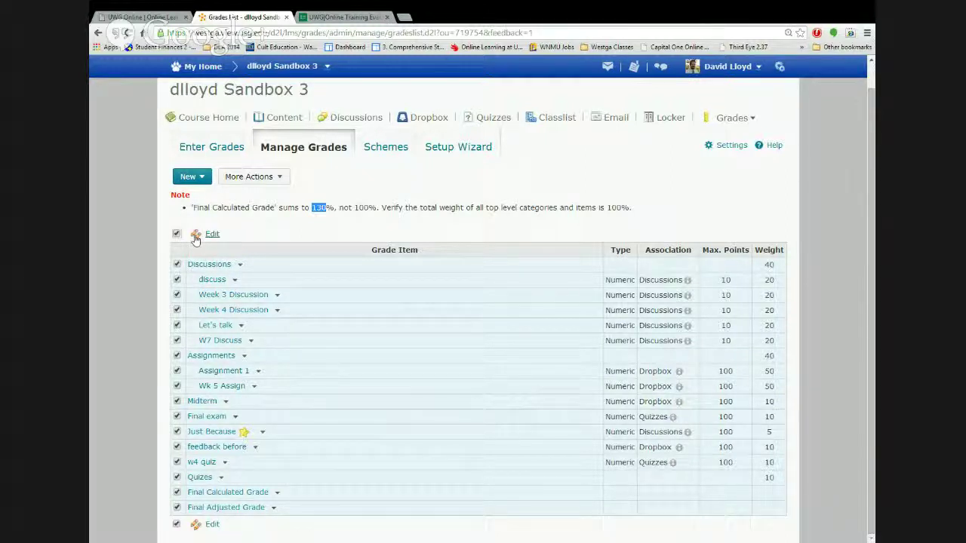
pyautogui.click(195, 237)
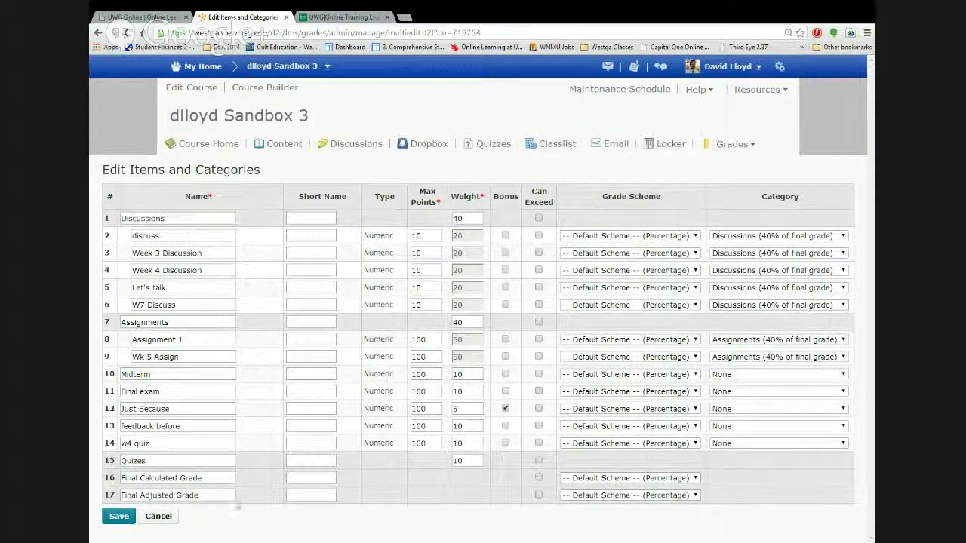
pyautogui.click(158, 517)
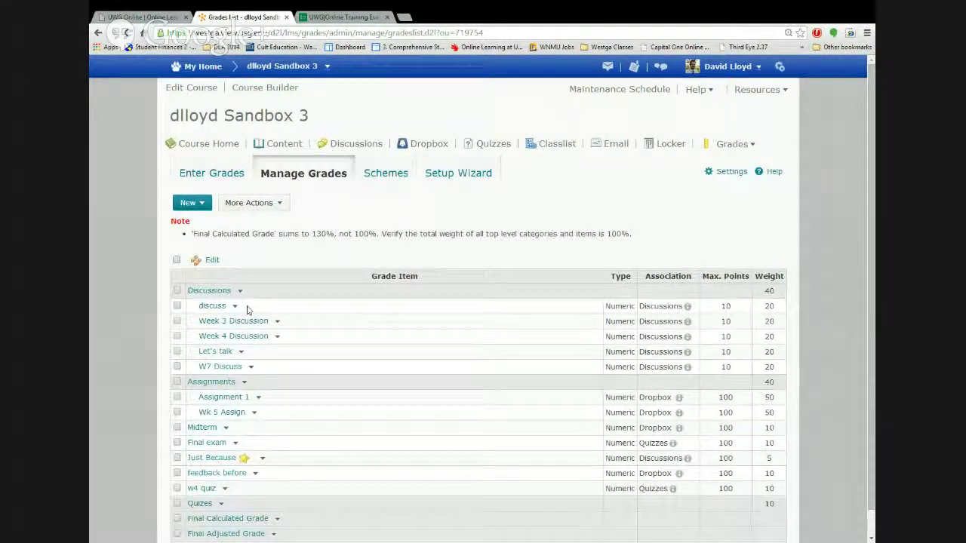
# Bulk edit all grade items, assigning Just Because to the Discussions category and both feedback before and w4 quiz to Quizes.
pyautogui.click(176, 261)
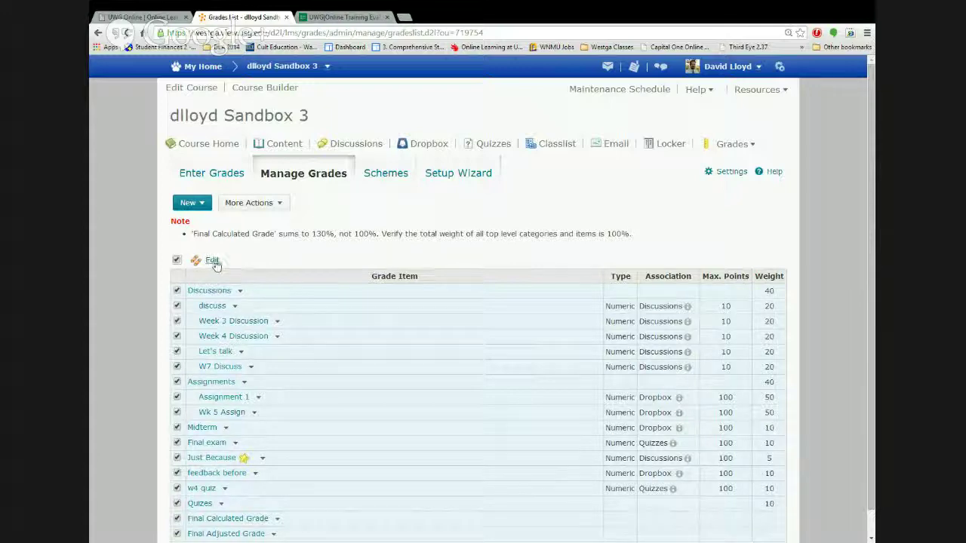
pyautogui.click(212, 261)
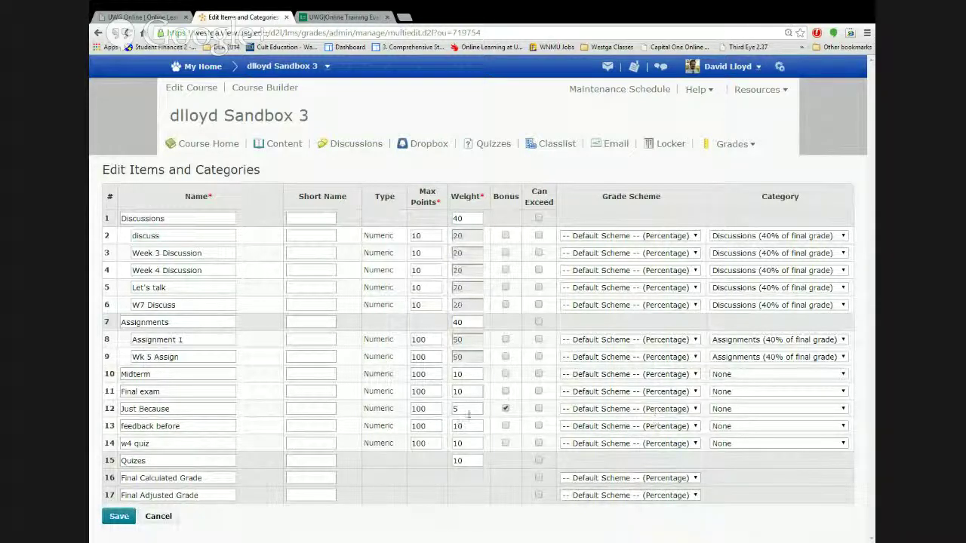
pyautogui.moveTo(146, 409); pyautogui.dragTo(210, 411)
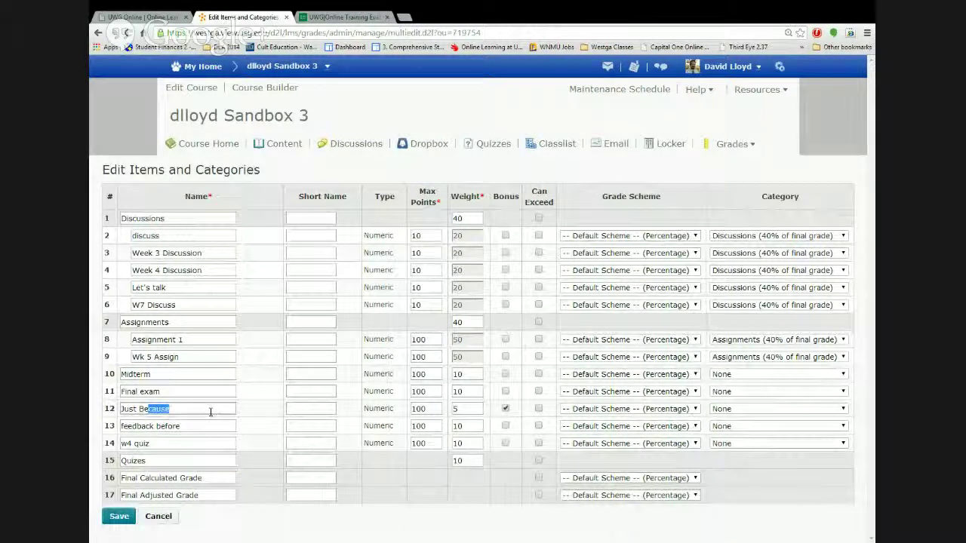
pyautogui.click(815, 409)
pyautogui.click(802, 431)
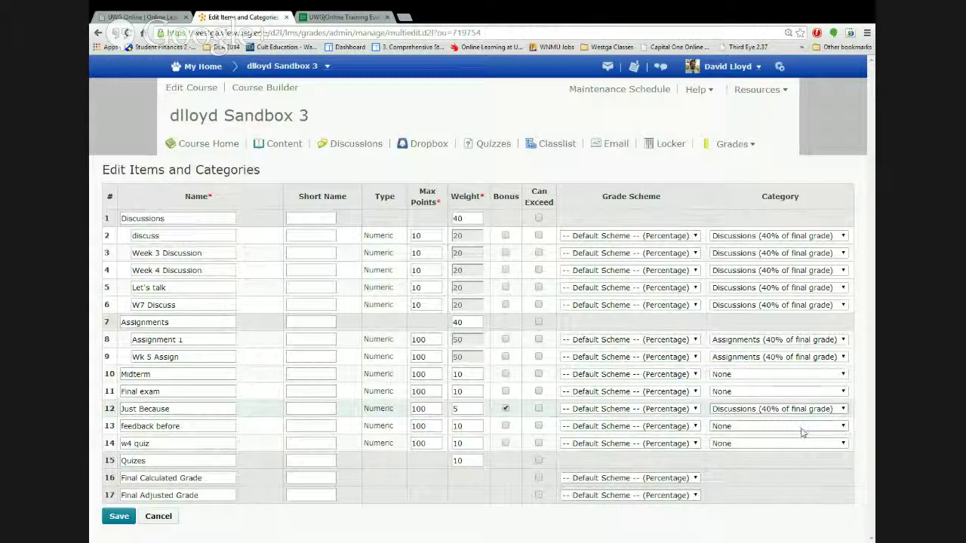
pyautogui.click(843, 429)
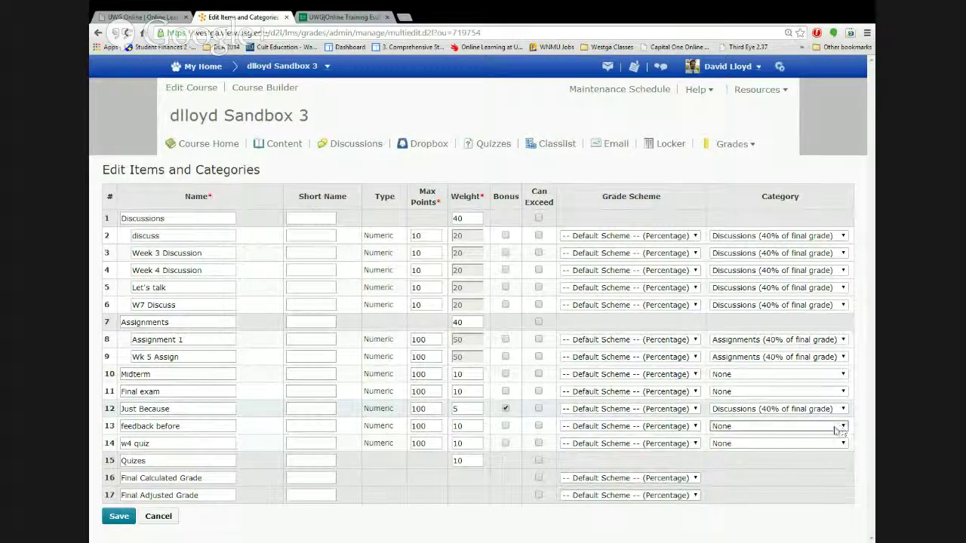
pyautogui.press('q')
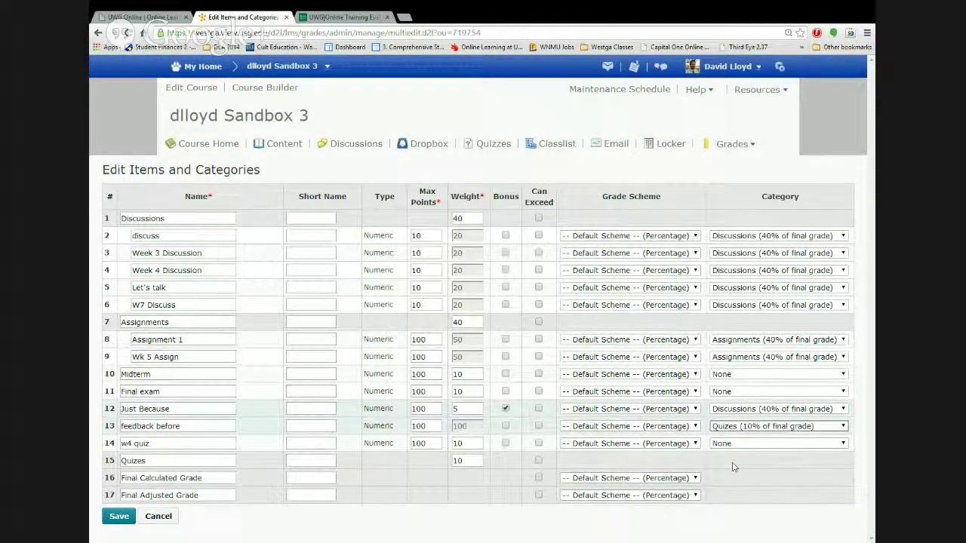
pyautogui.click(830, 443)
pyautogui.press('q')
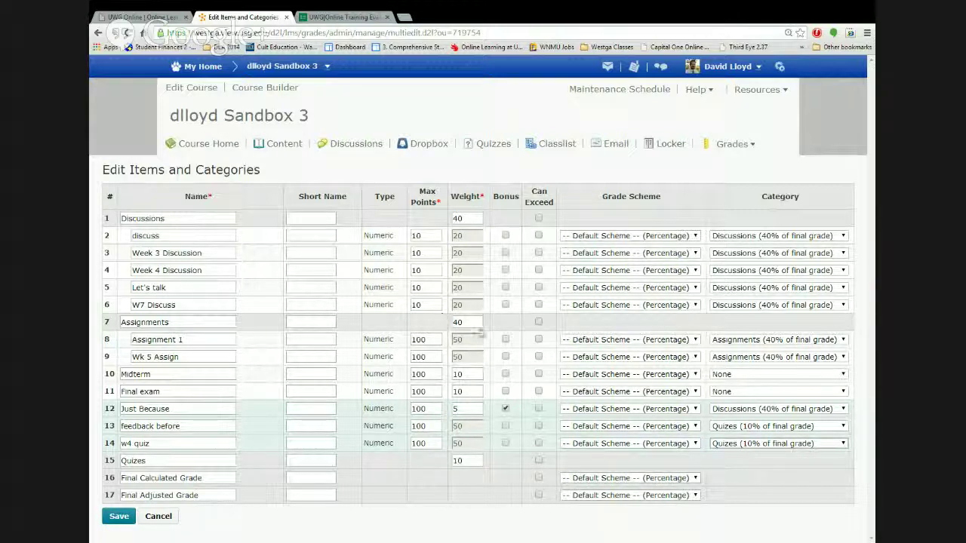
# Set the Assignments and Discussions category weights to 30 each, save the changes, and check the final calculated grade note.
pyautogui.doubleClick(451, 323)
pyautogui.doubleClick(456, 218)
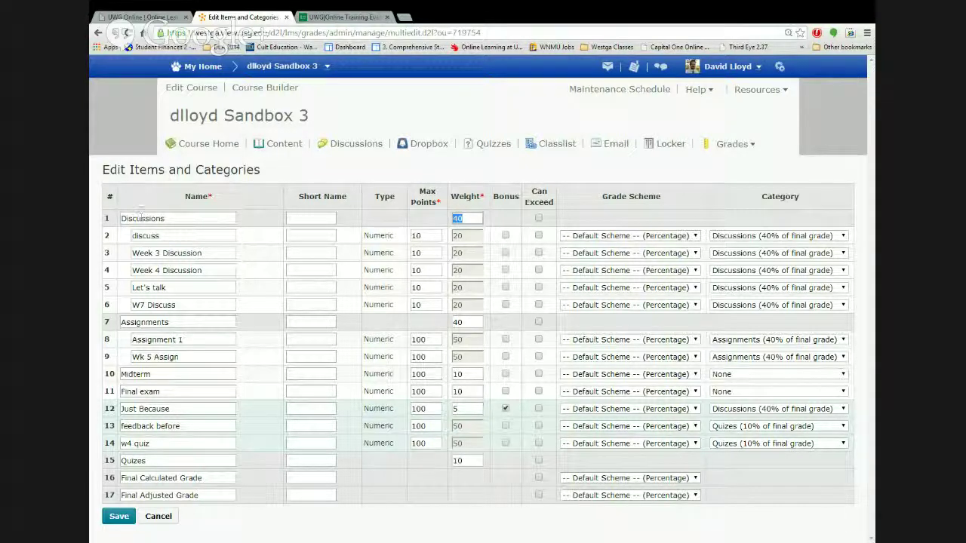
pyautogui.click(458, 235)
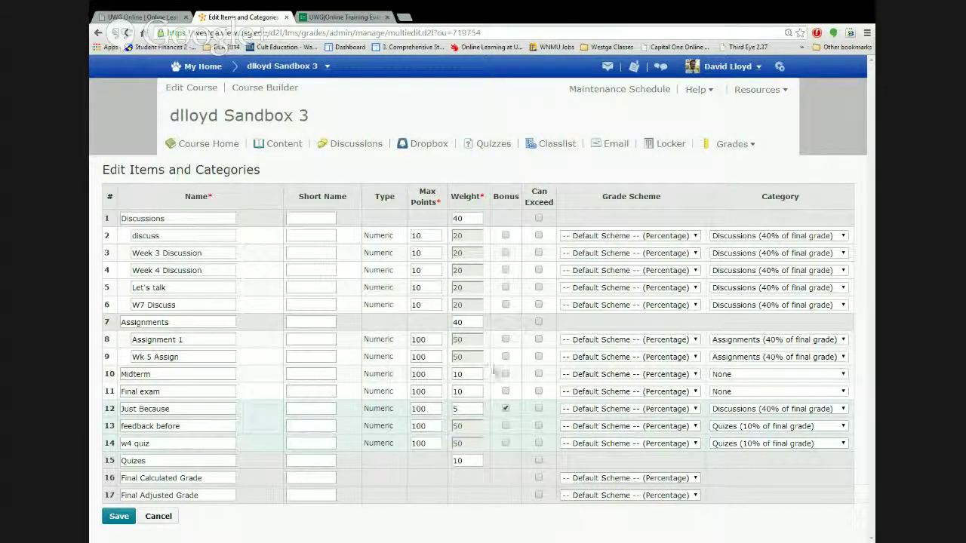
pyautogui.moveTo(463, 322); pyautogui.dragTo(444, 325)
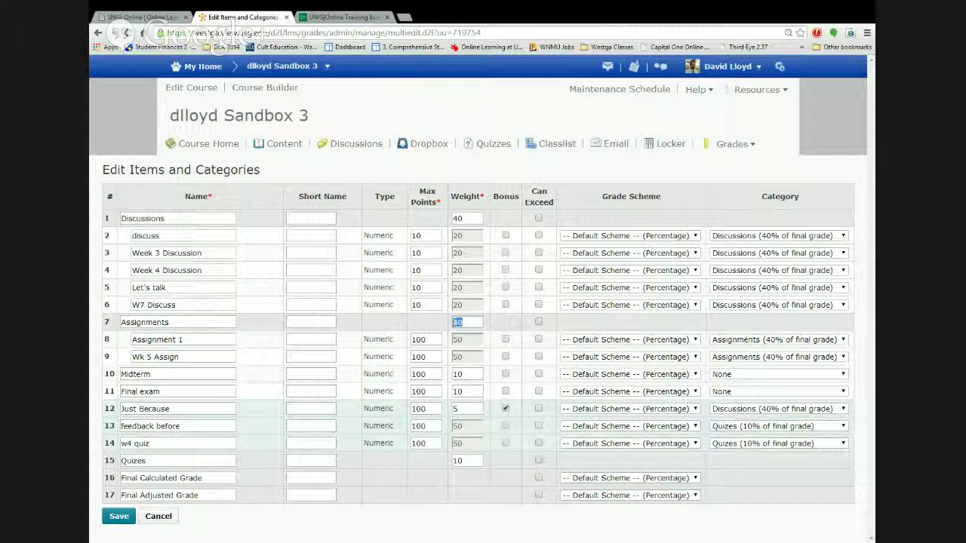
pyautogui.write('30')
pyautogui.moveTo(463, 218); pyautogui.dragTo(444, 220)
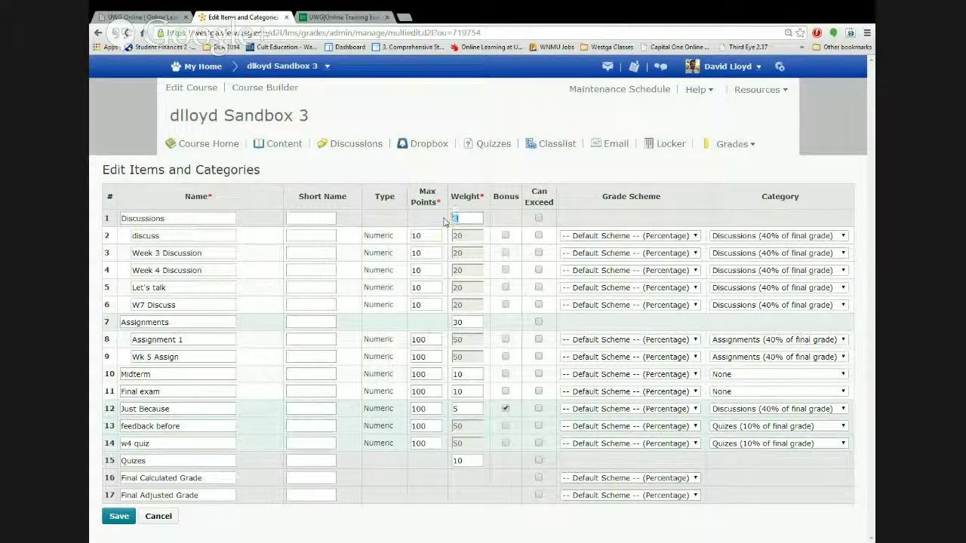
pyautogui.write('30')
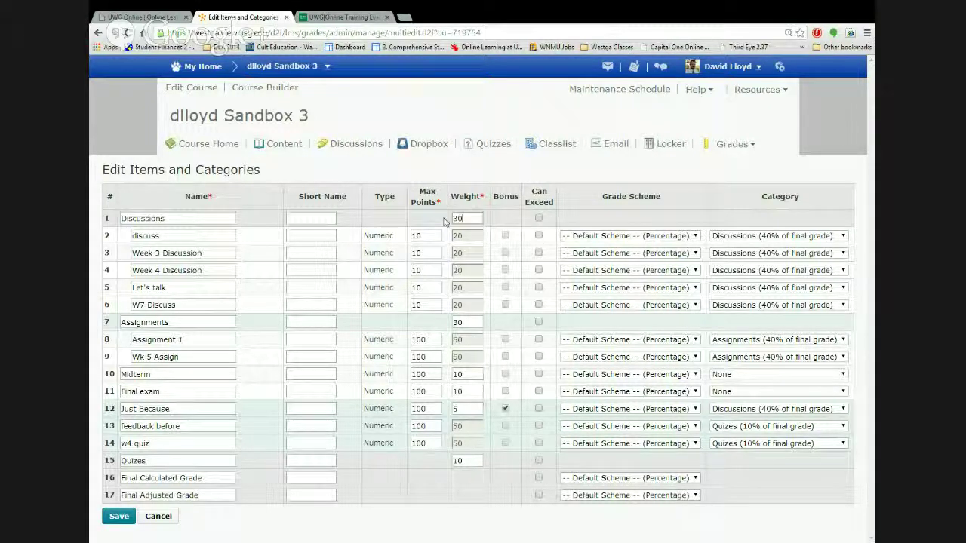
pyautogui.click(118, 518)
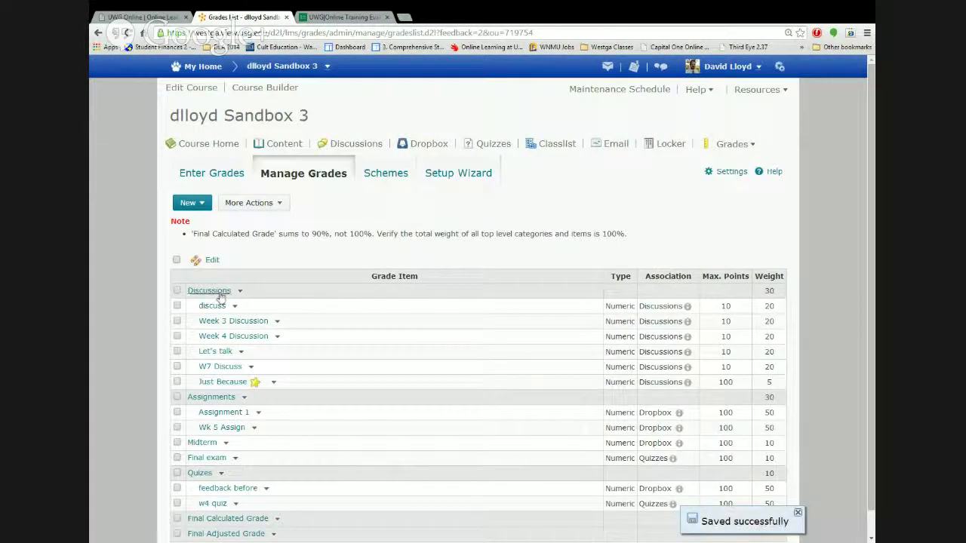
pyautogui.moveTo(197, 234); pyautogui.dragTo(323, 237)
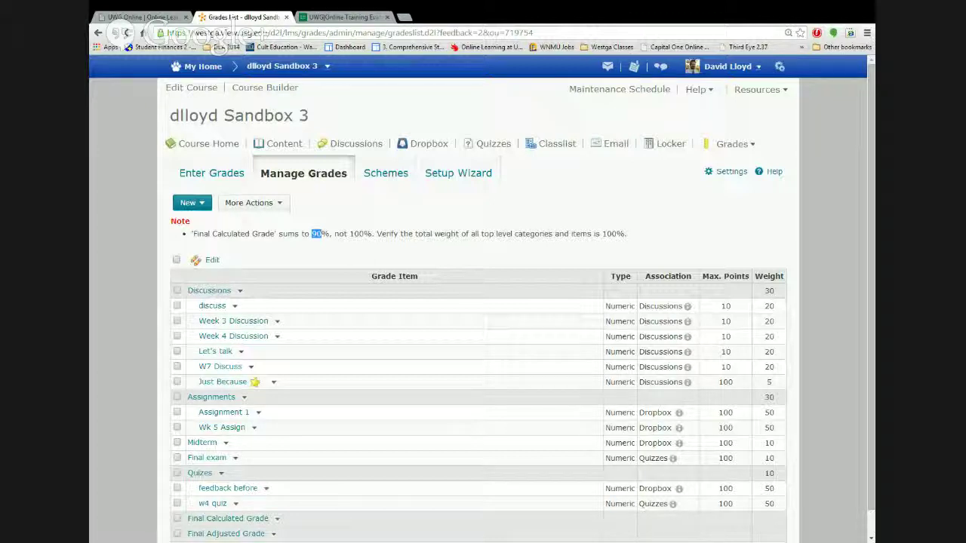
# Bulk edit all grade items to set the Discussions and Assignments category weights to 35 each, and save the changes.
pyautogui.click(177, 260)
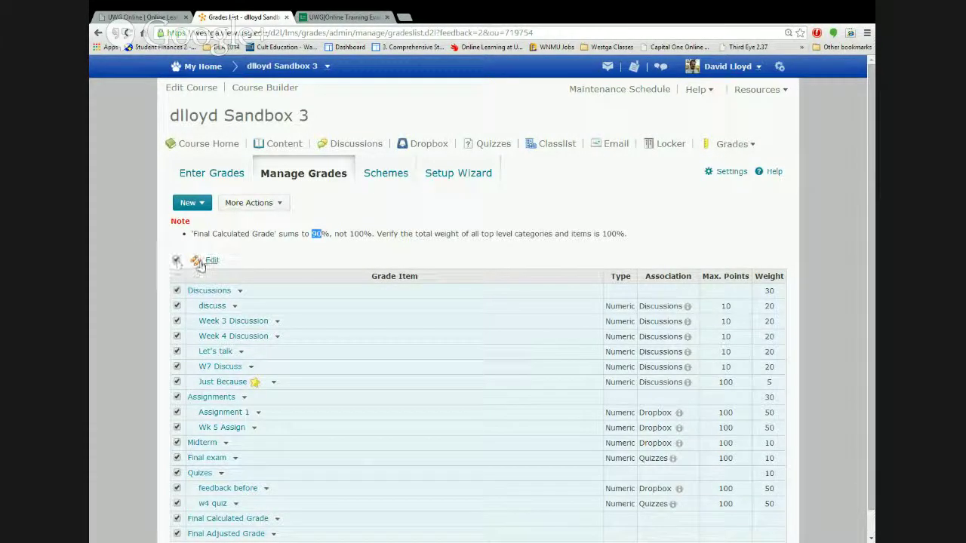
pyautogui.click(208, 259)
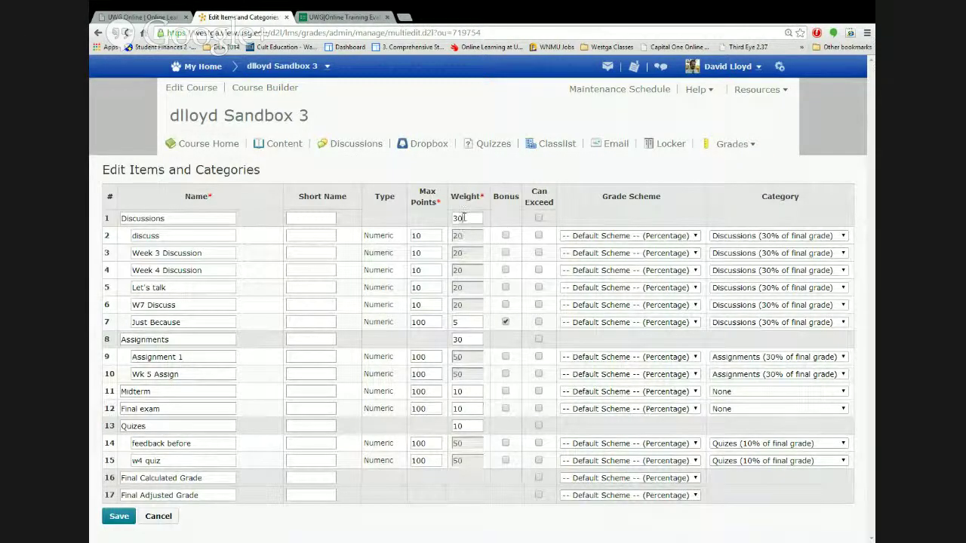
pyautogui.click(458, 218)
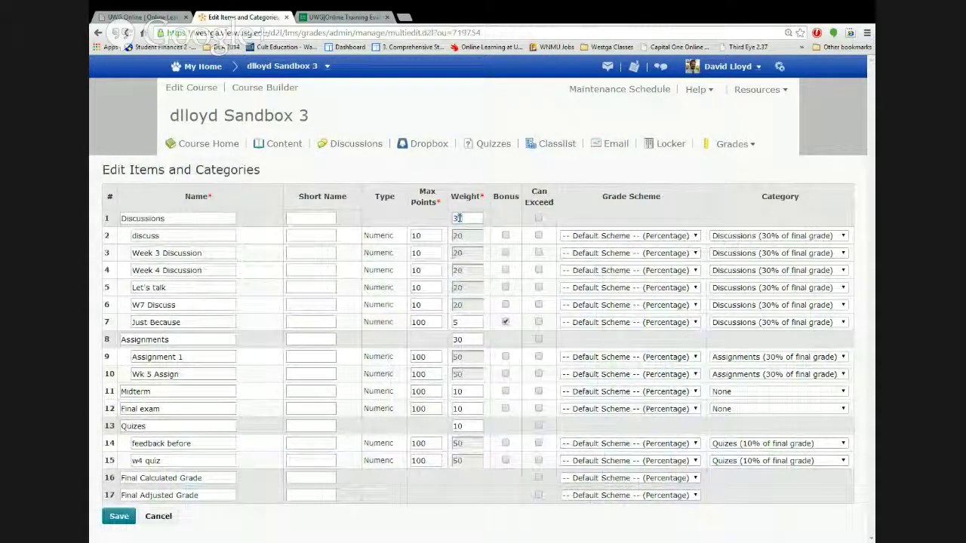
pyautogui.press('BackSpace')
pyautogui.write('5')
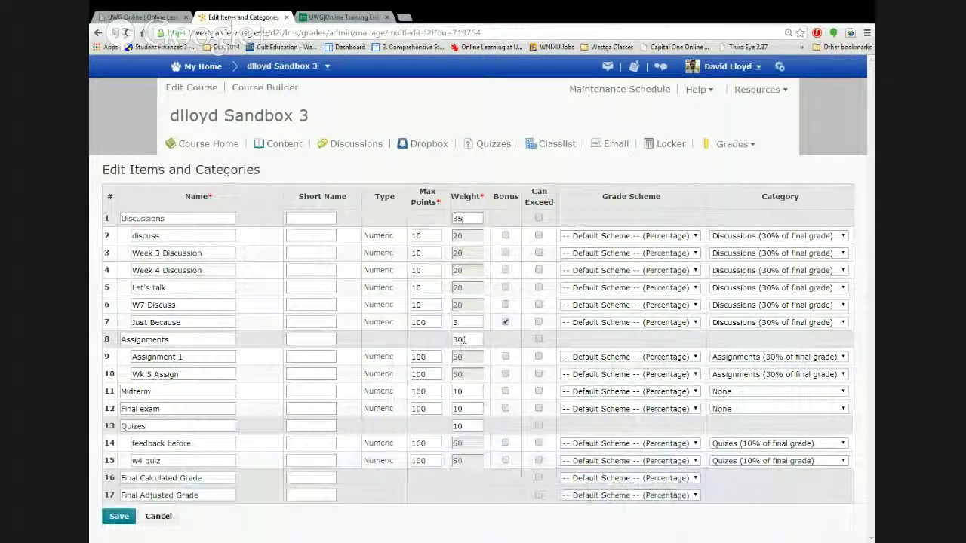
pyautogui.doubleClick(467, 339)
pyautogui.write('35')
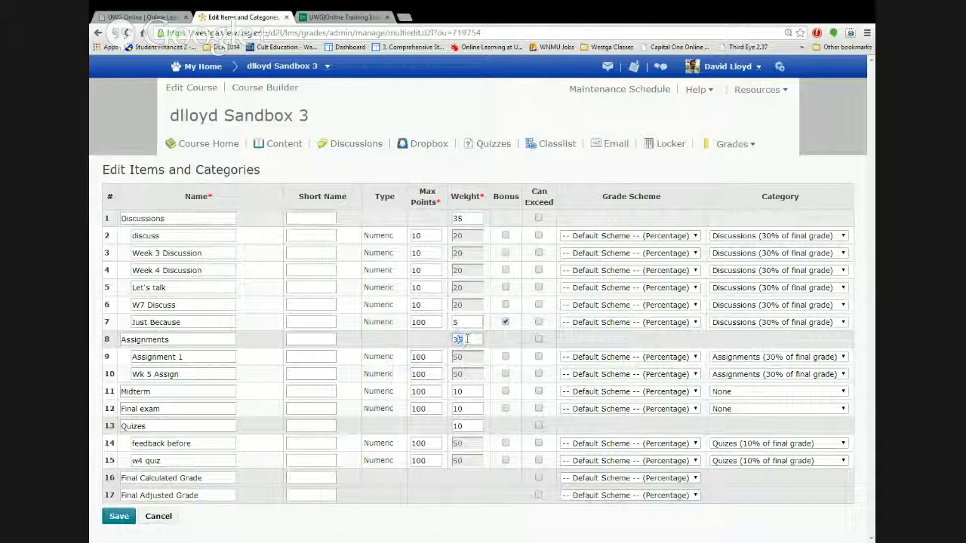
pyautogui.click(119, 519)
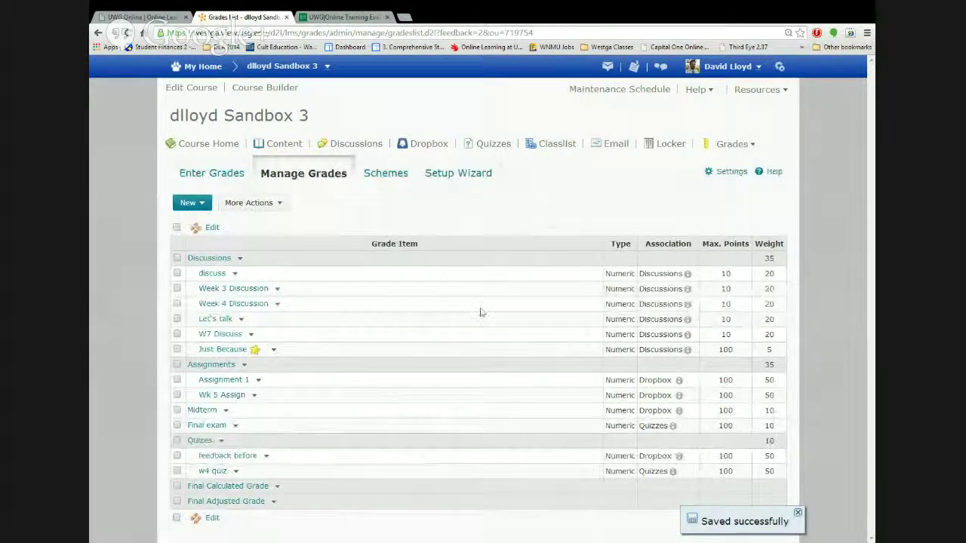
pyautogui.click(797, 513)
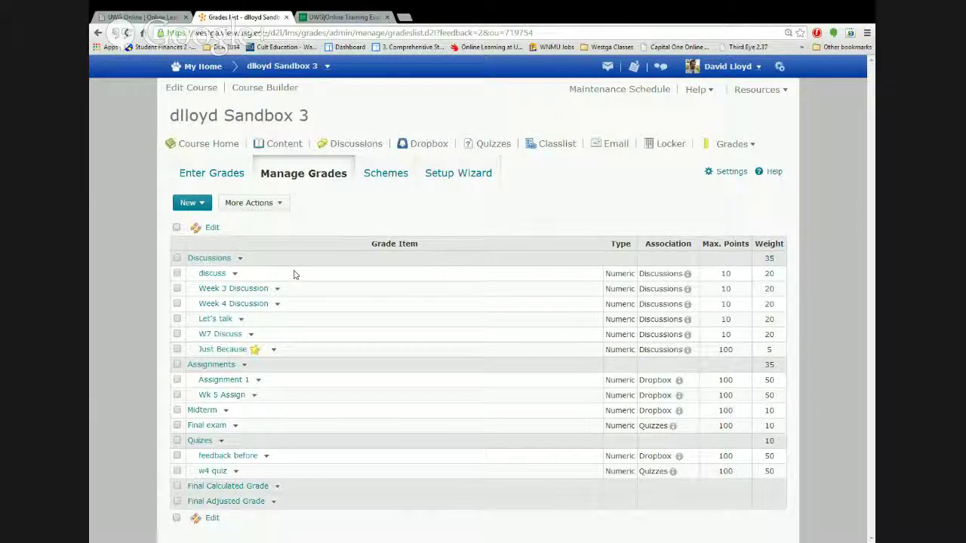
# Open the grade settings, enable Username under User Details in the personal display options, and save.
pyautogui.click(730, 174)
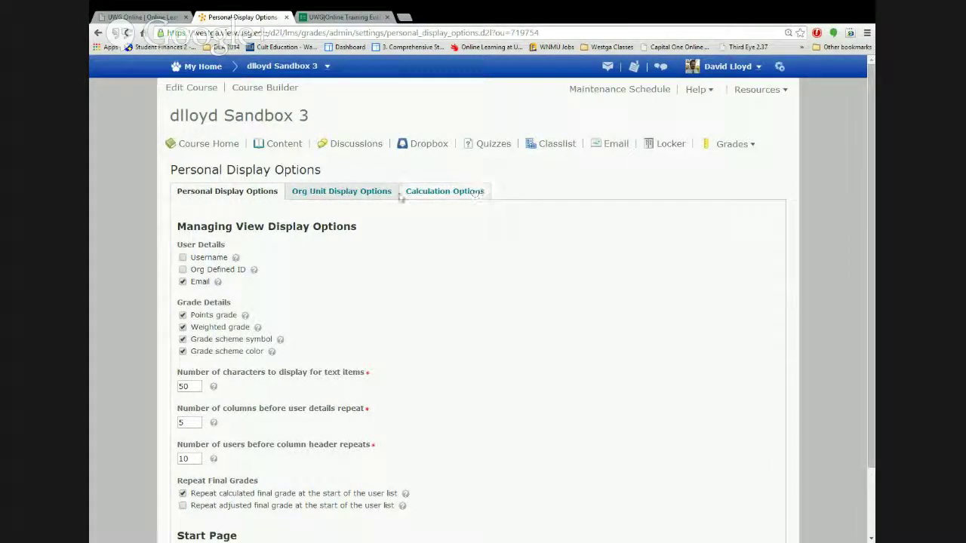
pyautogui.scroll(-1, 577, 365)
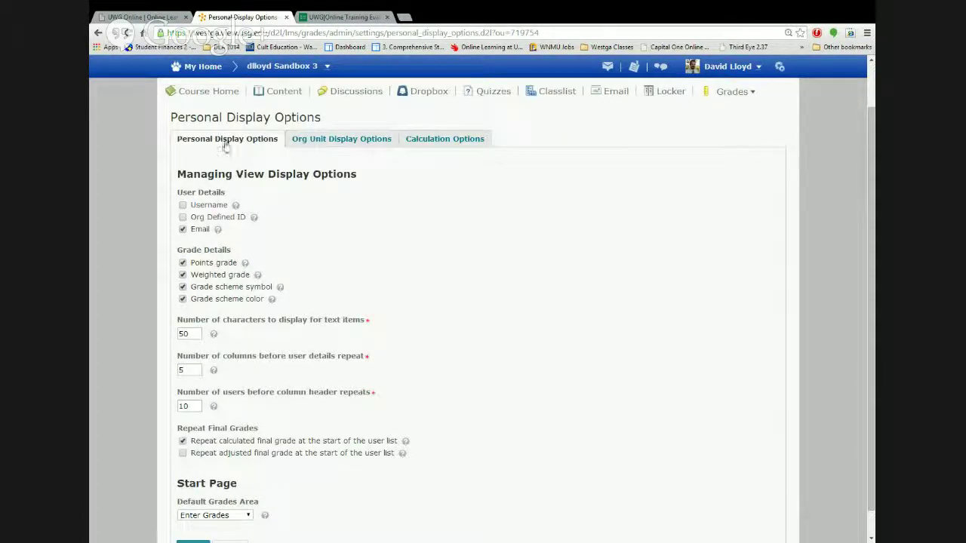
pyautogui.click(182, 205)
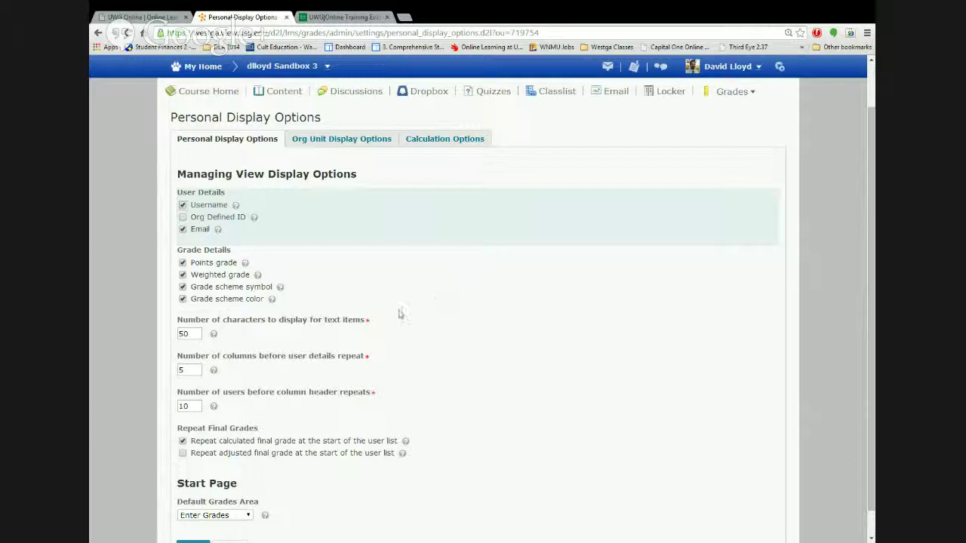
pyautogui.scroll(-1, 398, 315)
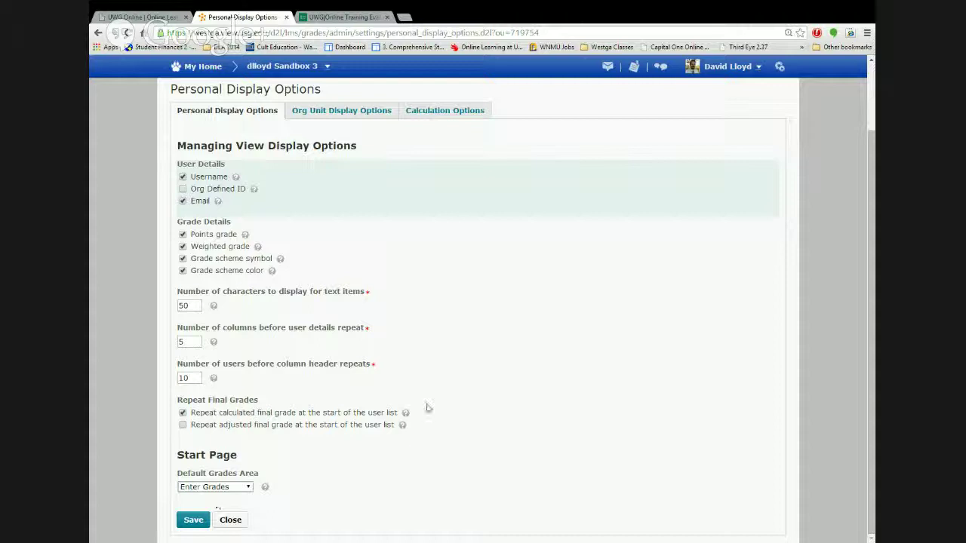
pyautogui.click(193, 520)
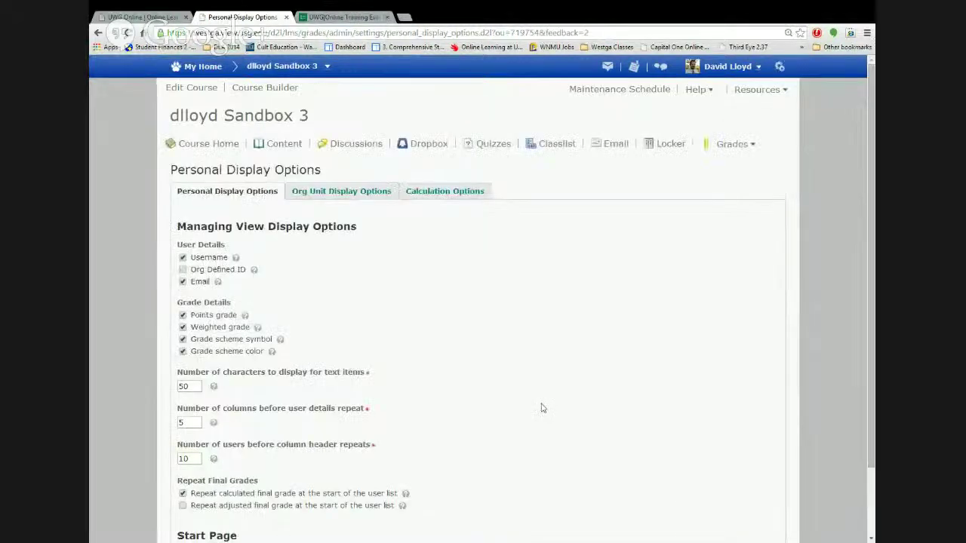
# Review the org unit display options and the calculation options, save and confirm the calculation options, and close the settings.
pyautogui.click(341, 194)
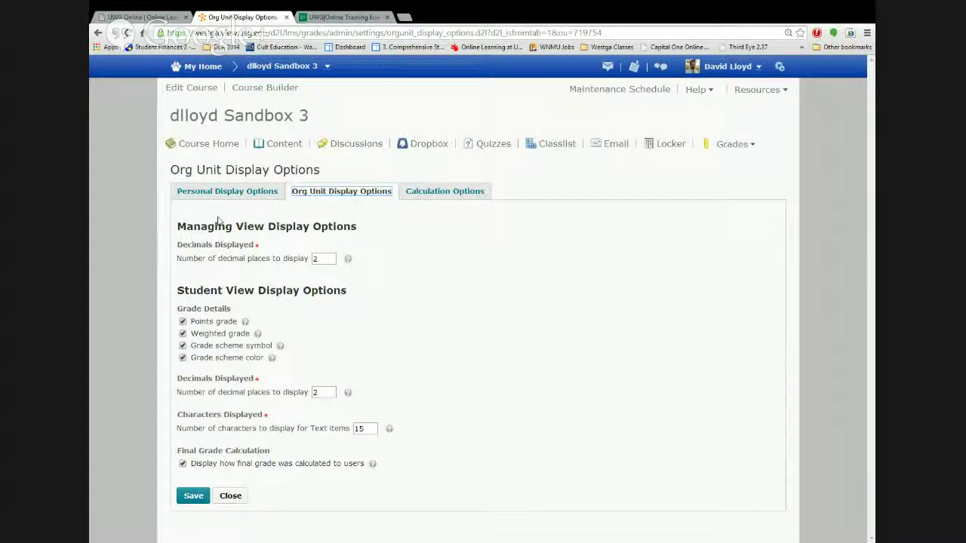
pyautogui.click(444, 193)
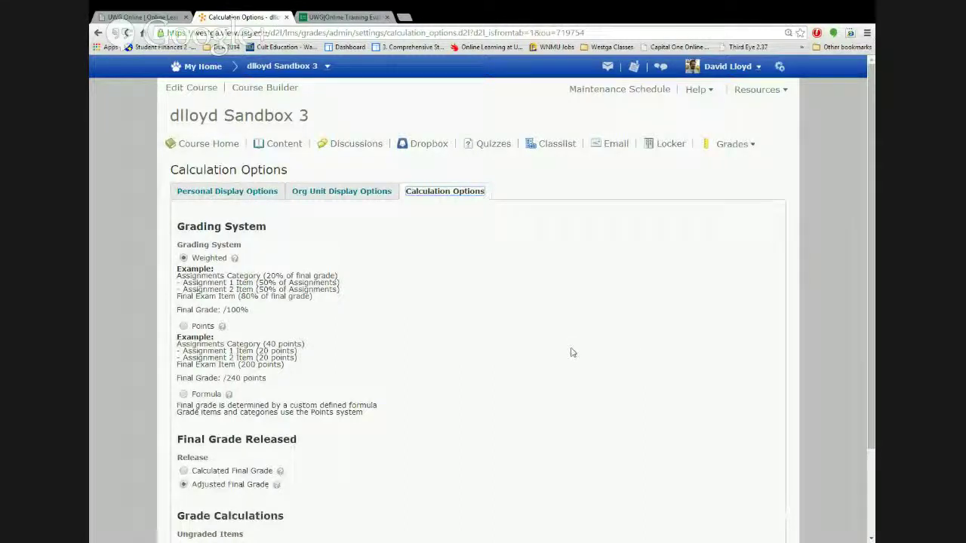
pyautogui.scroll(-3, 463, 336)
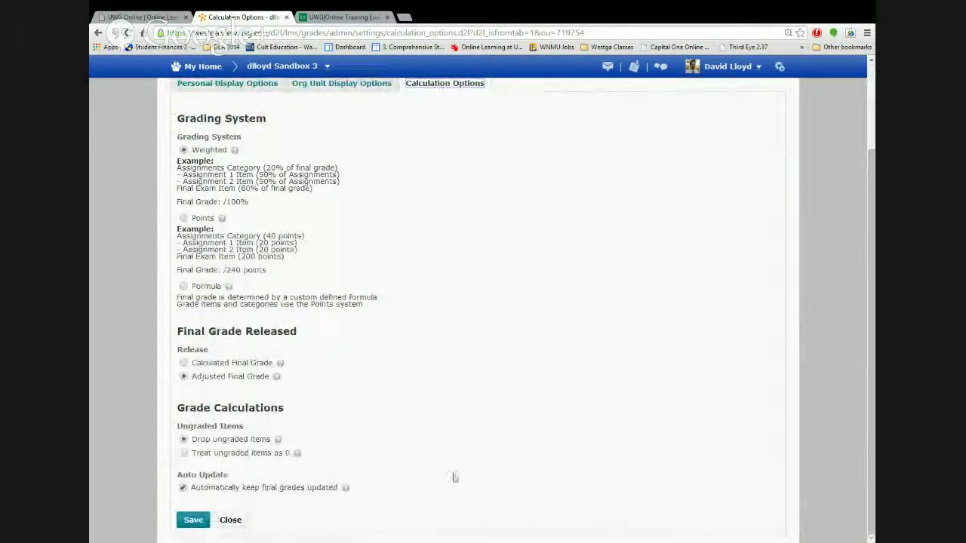
pyautogui.scroll(1, 573, 478)
pyautogui.scroll(-1, 574, 478)
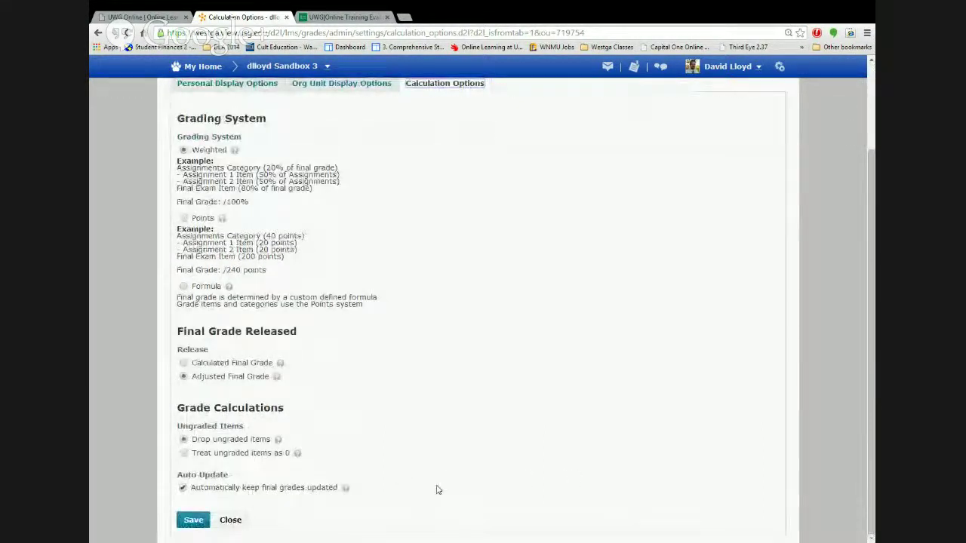
pyautogui.click(193, 519)
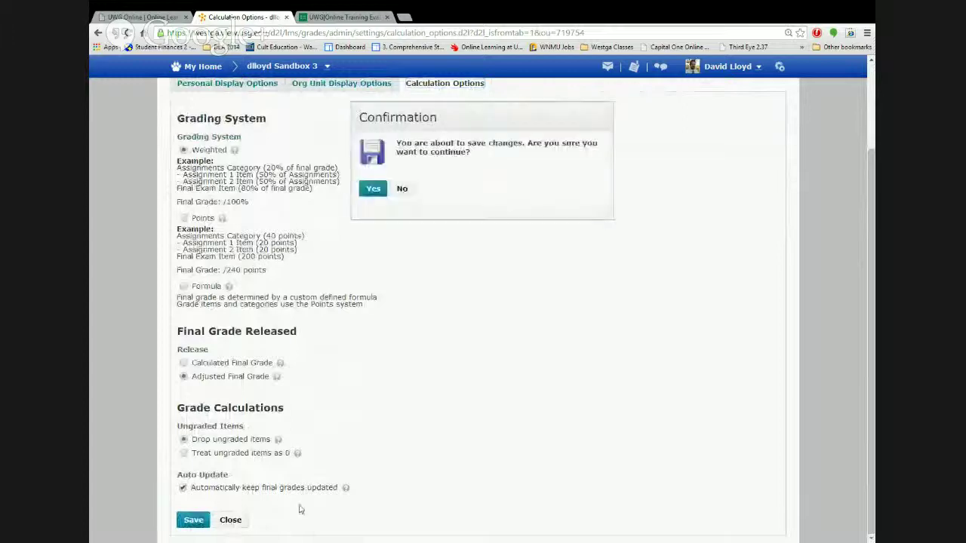
pyautogui.click(374, 189)
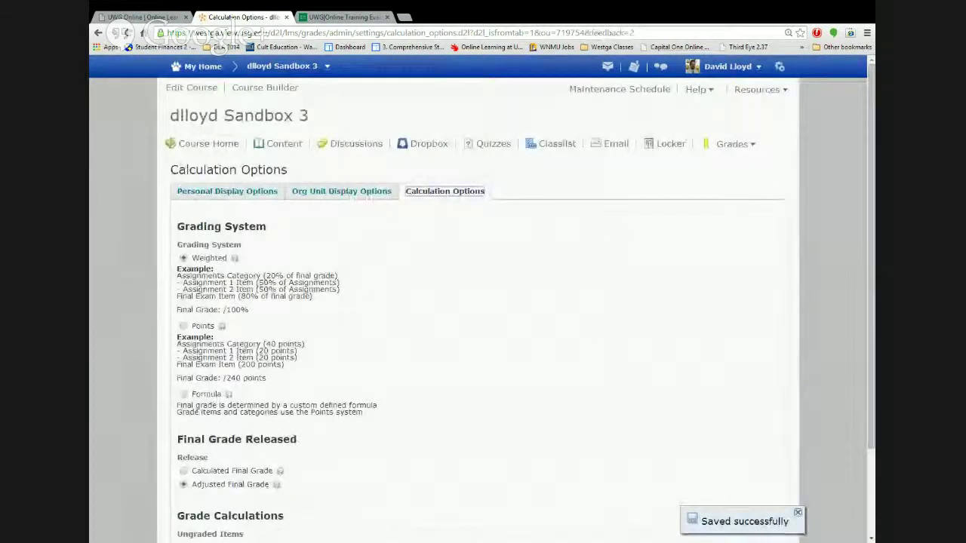
pyautogui.scroll(-3, 607, 187)
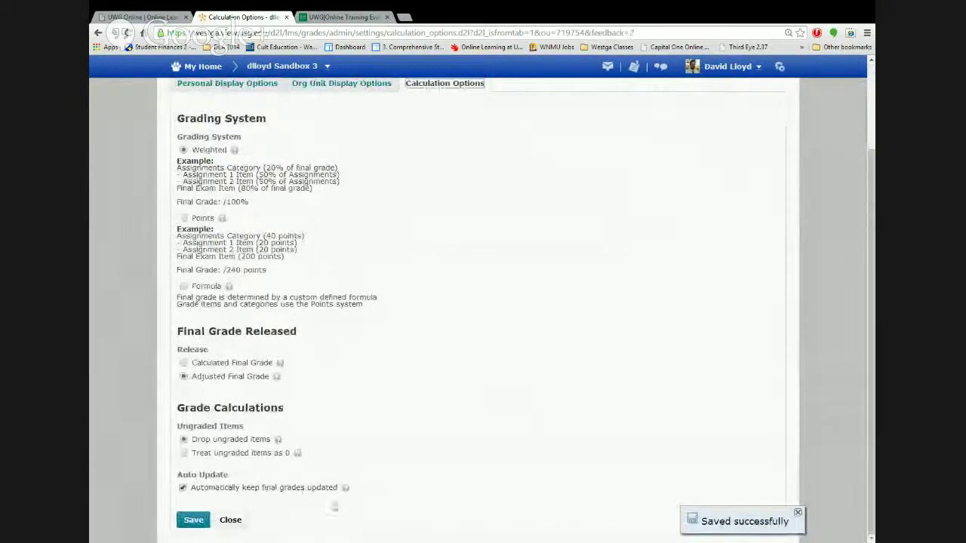
pyautogui.click(231, 522)
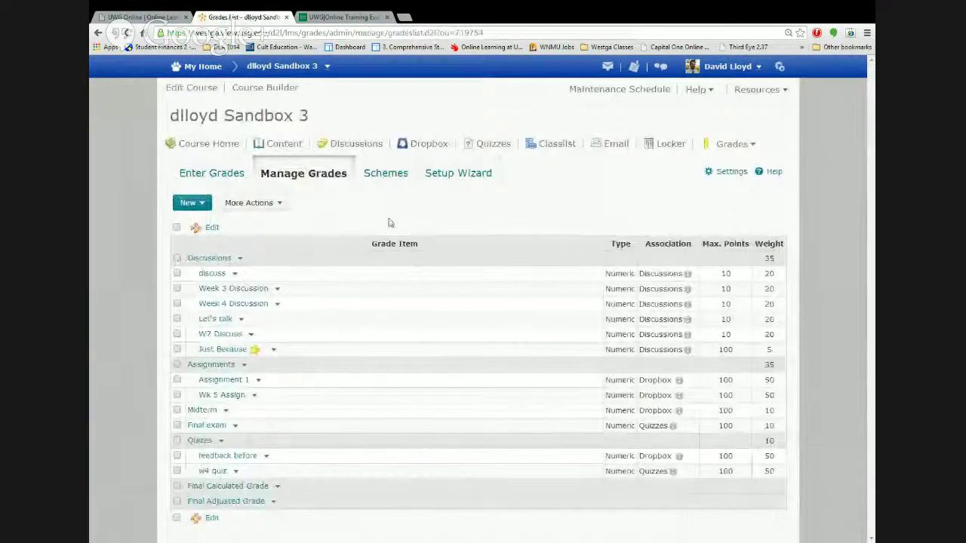
# View the students' grades in Enter Grades, examining all columns through the Final Calculated and Final Adjusted Grade.
pyautogui.click(212, 174)
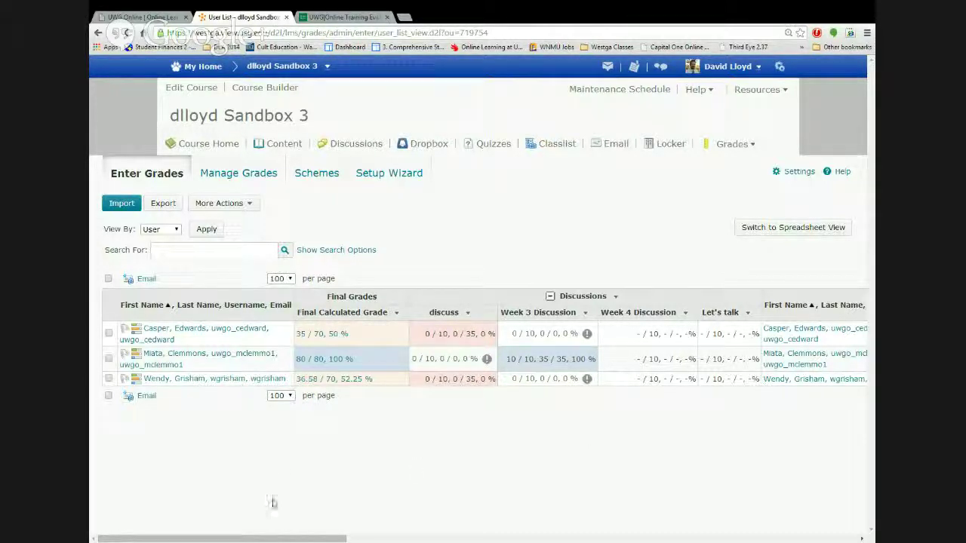
pyautogui.moveTo(259, 539)
pyautogui.mouseDown()
pyautogui.moveTo(287, 539)
pyautogui.moveTo(259, 540)
pyautogui.mouseUp()
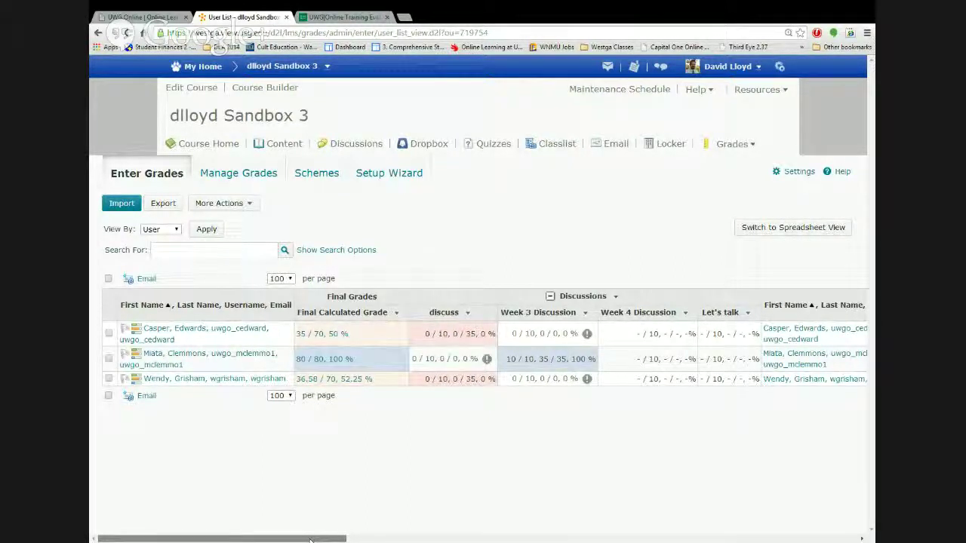
pyautogui.moveTo(309, 540); pyautogui.dragTo(823, 540)
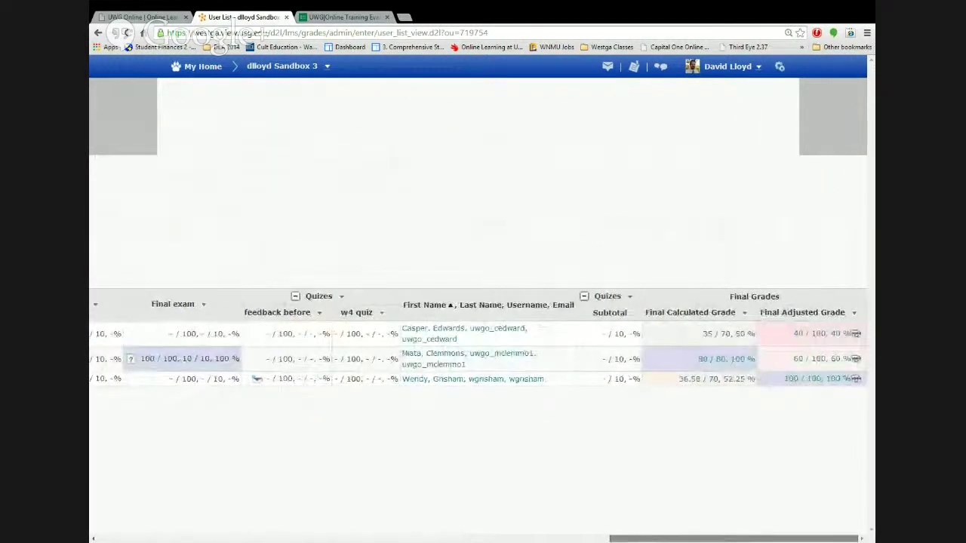
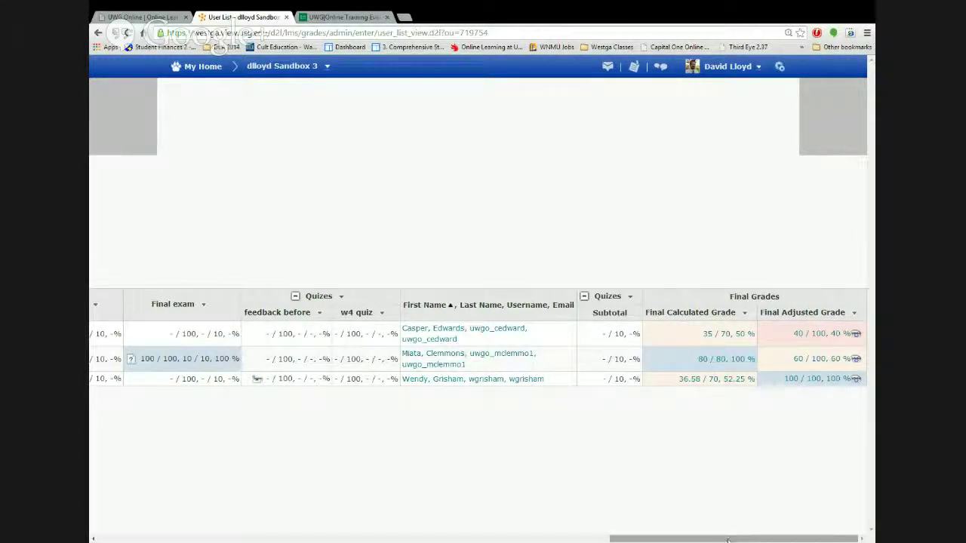
pyautogui.moveTo(728, 540); pyautogui.dragTo(705, 540)
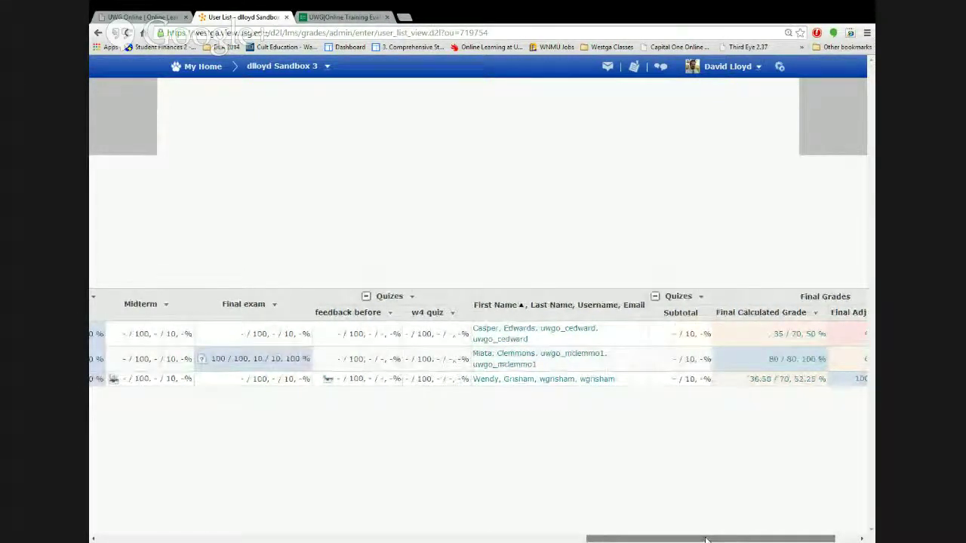
pyautogui.moveTo(706, 540); pyautogui.dragTo(152, 532)
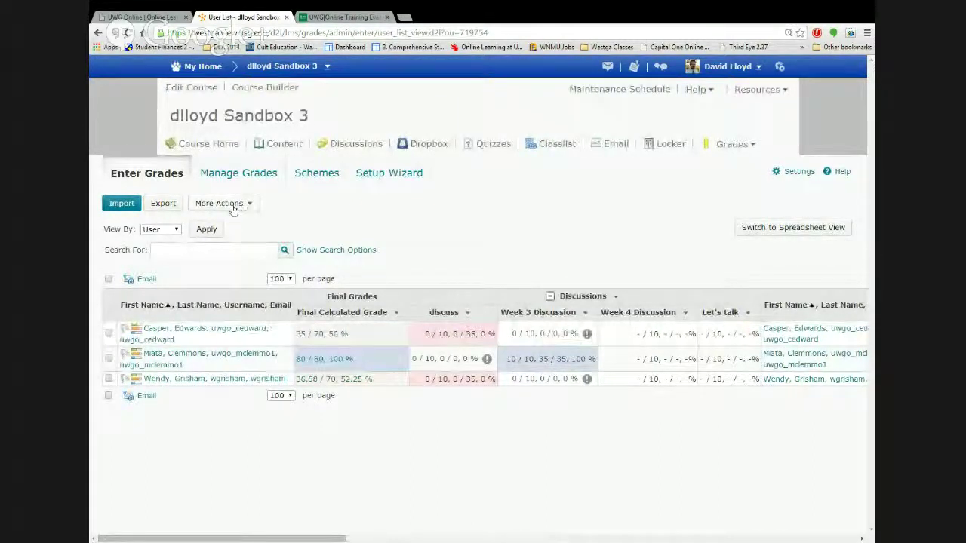
# Return to managing grades and start a new grade item of the Calculated type.
pyautogui.click(236, 175)
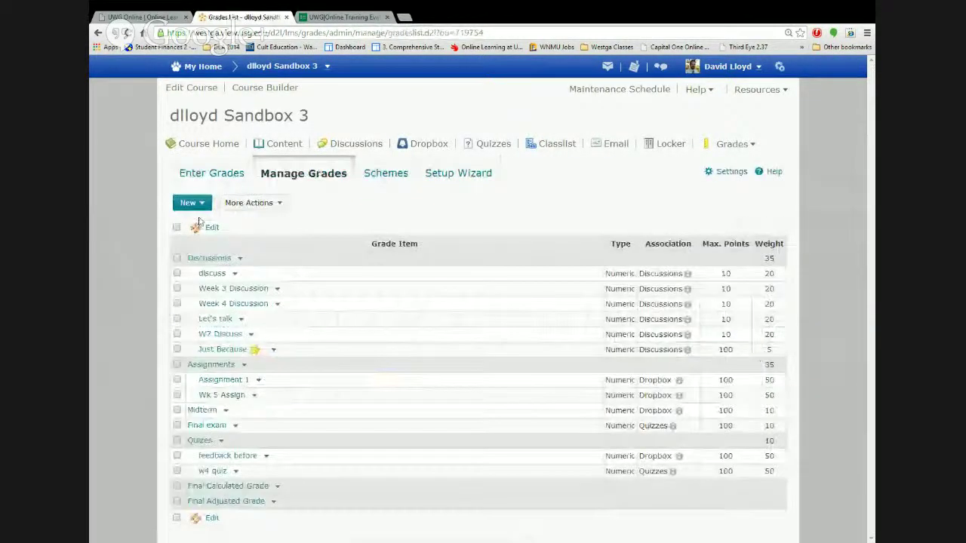
pyautogui.click(193, 203)
pyautogui.click(202, 218)
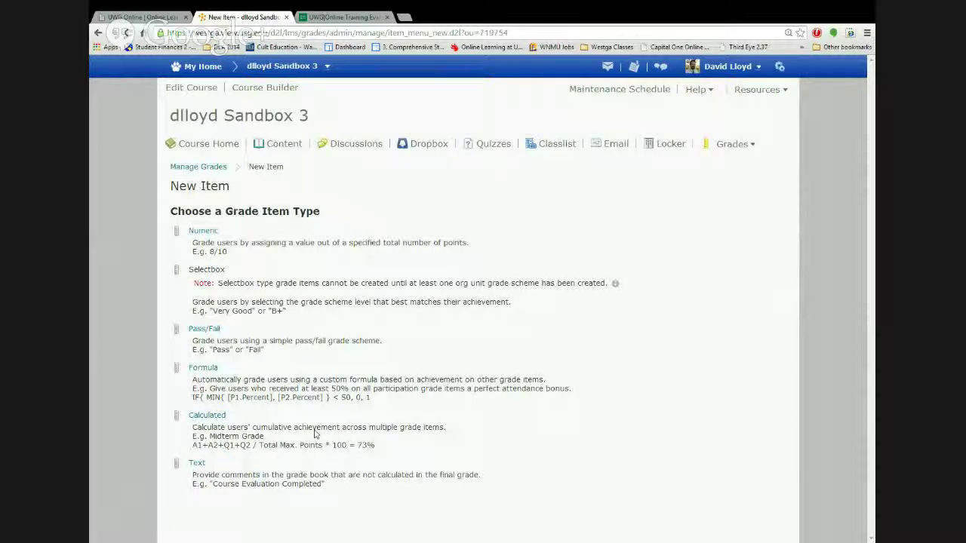
pyautogui.moveTo(192, 445); pyautogui.dragTo(276, 451)
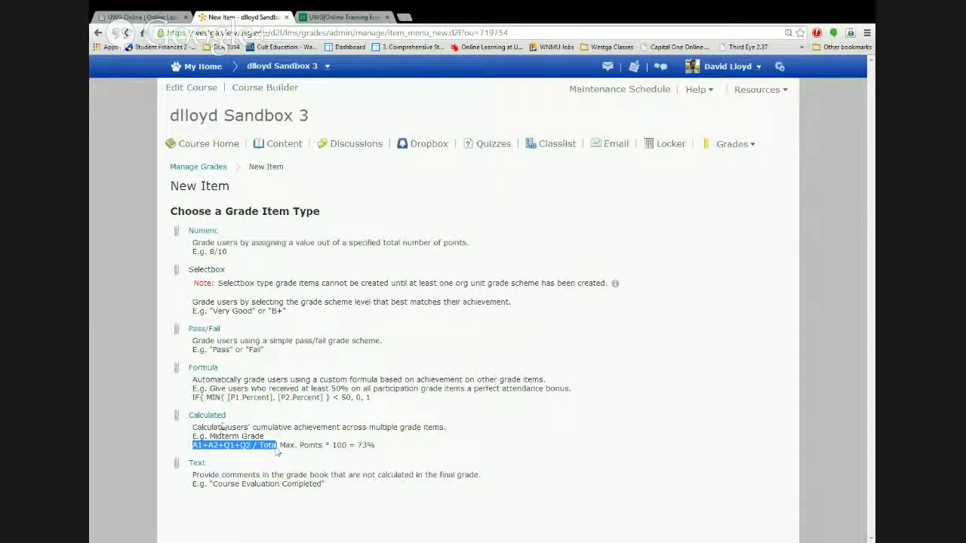
pyautogui.click(208, 417)
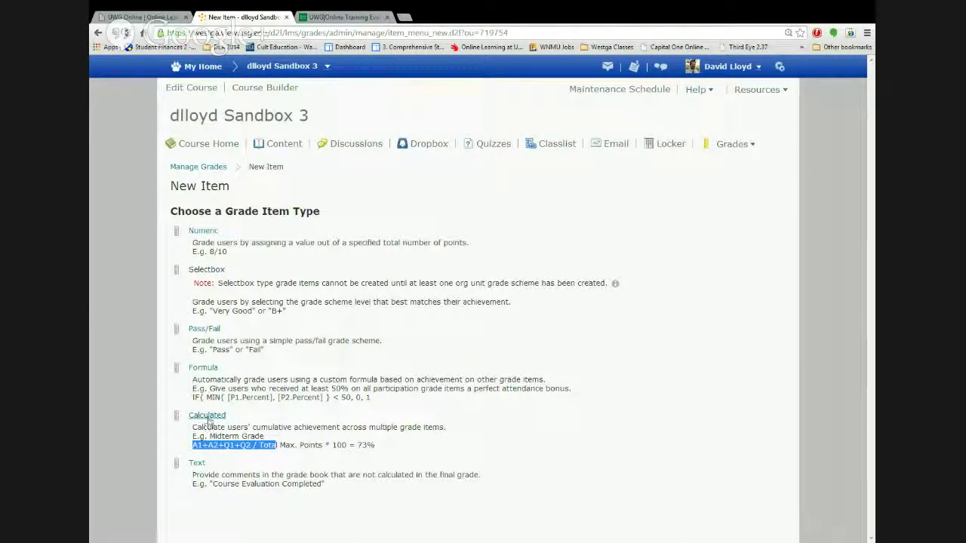
# Examine the calculated item's list of grade items to include and its calculation method options.
pyautogui.scroll(-4, 493, 384)
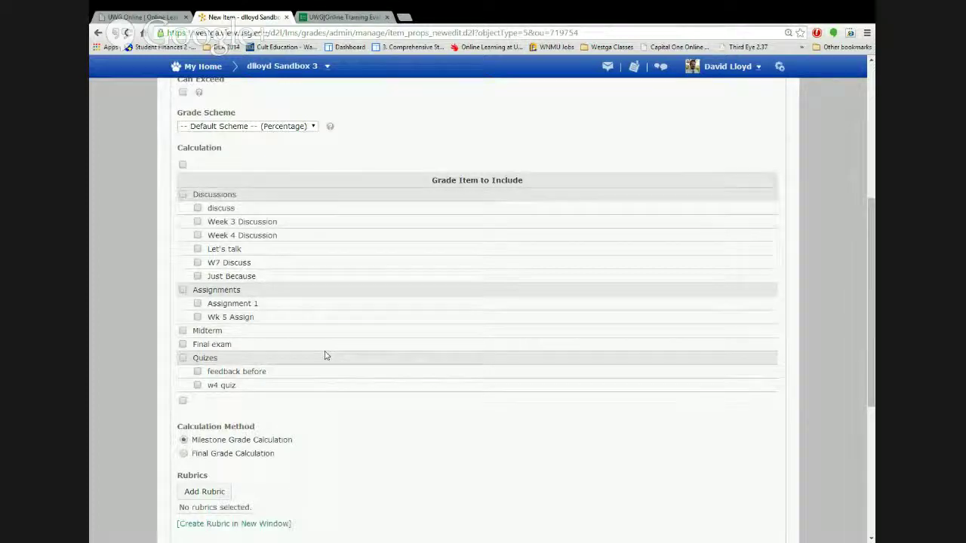
pyautogui.scroll(-1, 326, 355)
pyautogui.scroll(2, 326, 355)
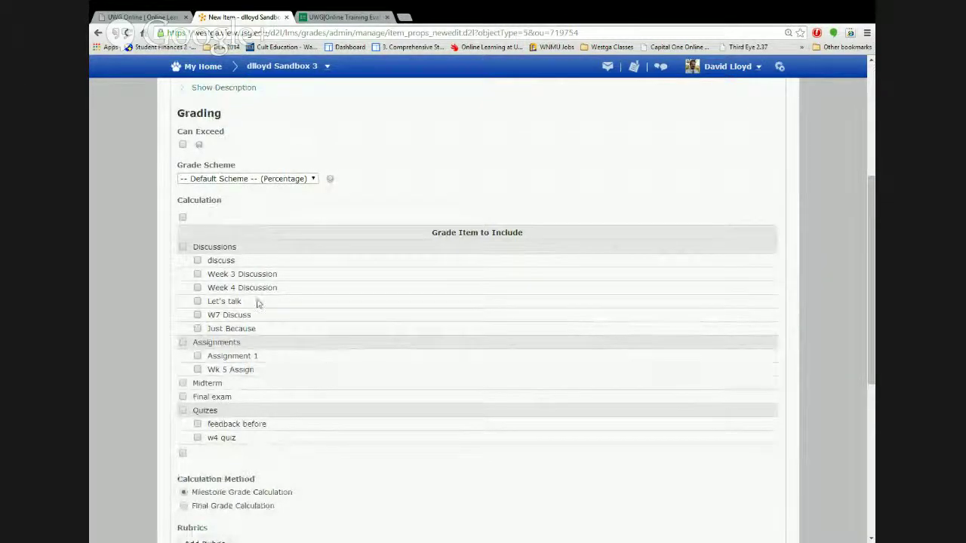
pyautogui.scroll(-1, 345, 320)
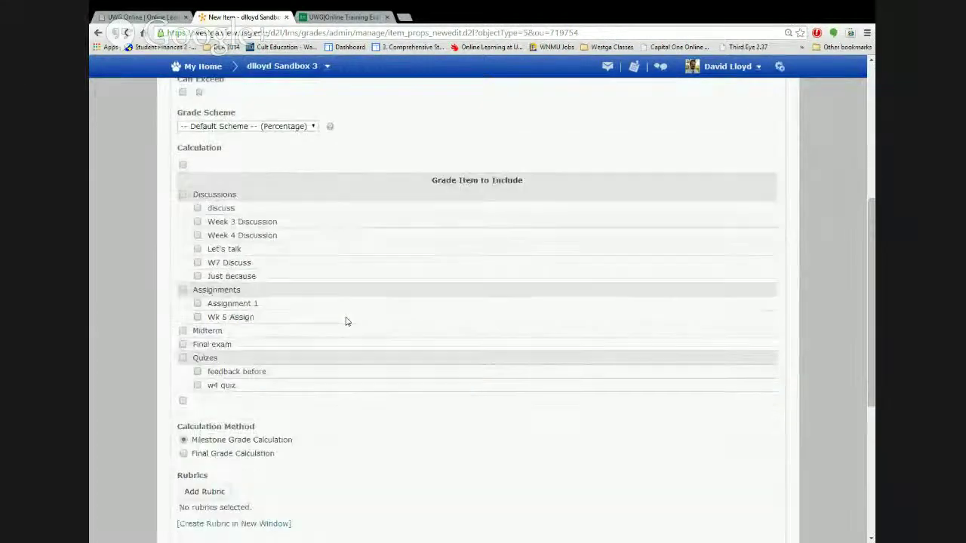
pyautogui.scroll(-1, 346, 321)
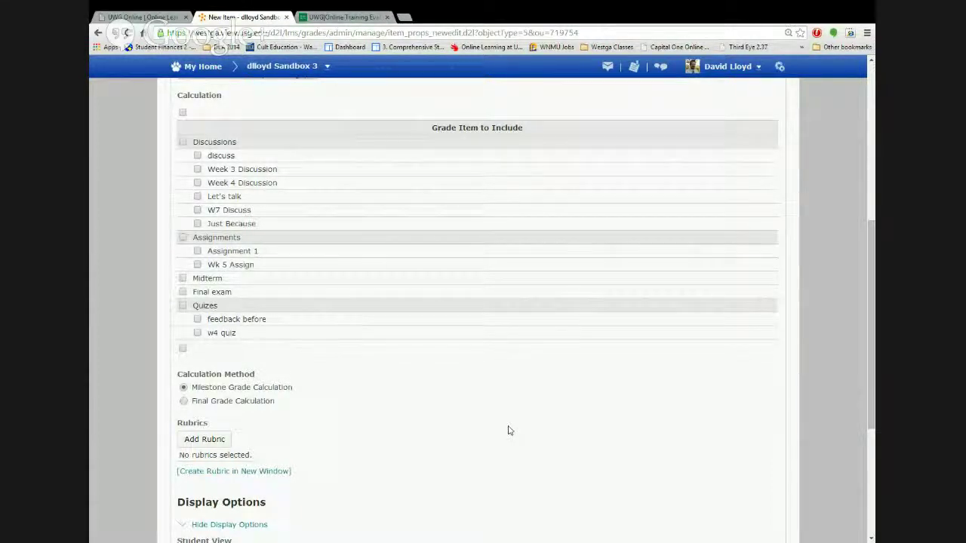
pyautogui.scroll(1, 508, 430)
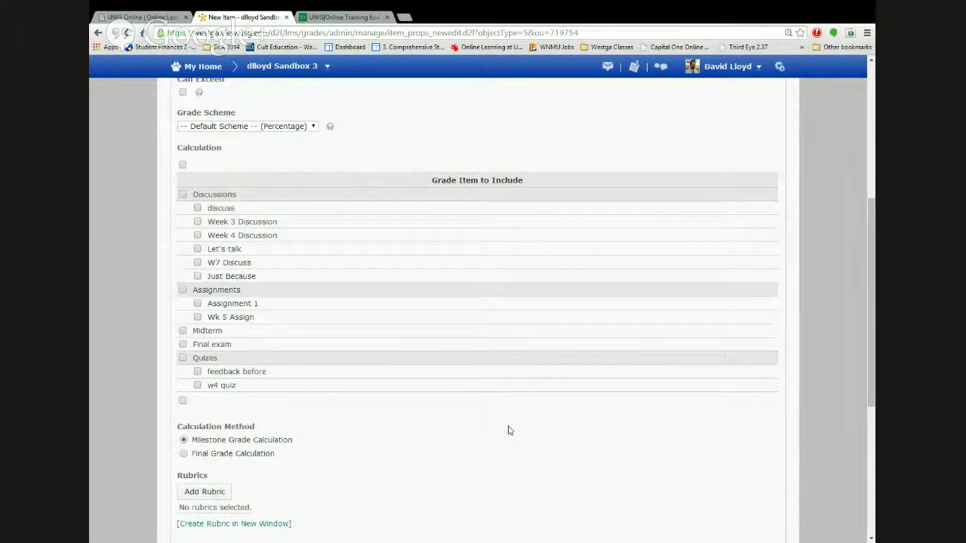
# Review the calculated item's rubric and display options, and cancel its creation.
pyautogui.scroll(-3, 508, 430)
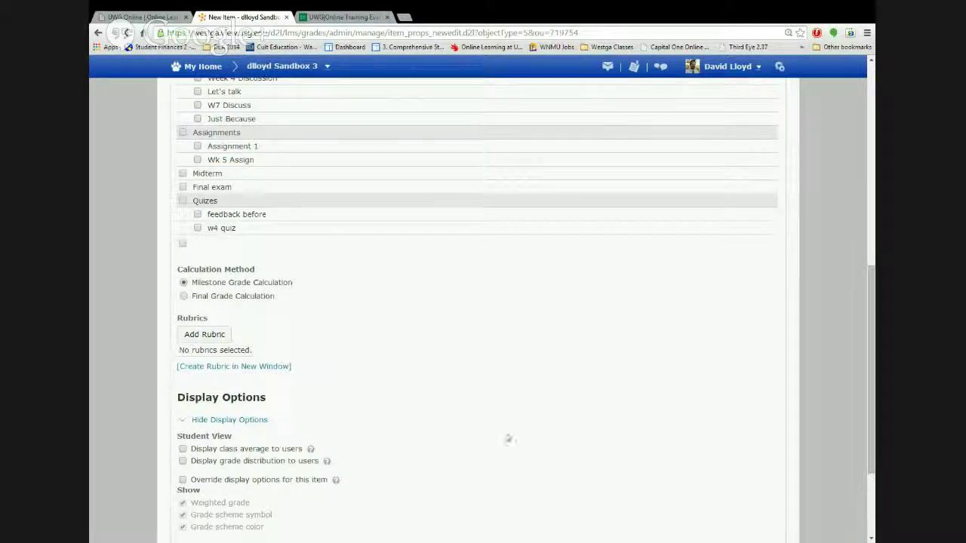
pyautogui.scroll(-3, 517, 431)
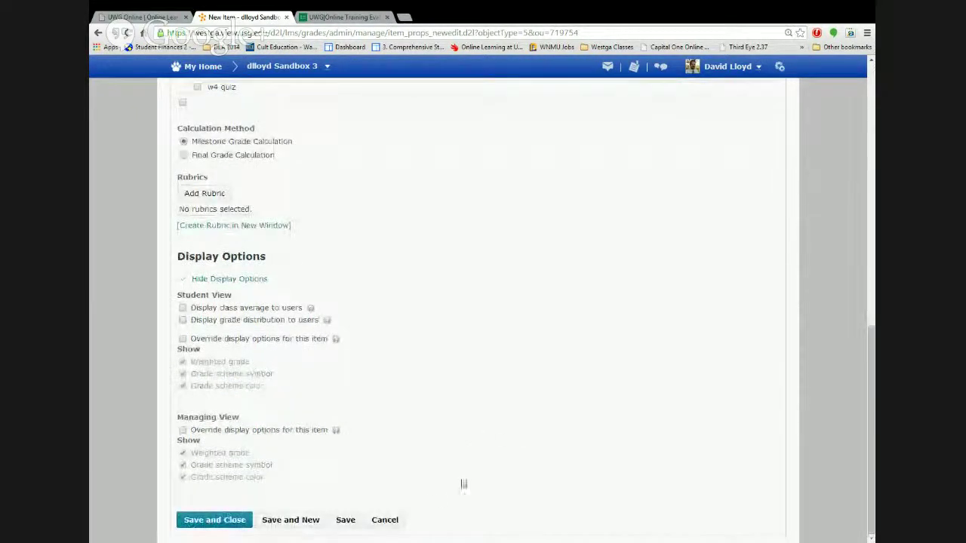
pyautogui.click(386, 520)
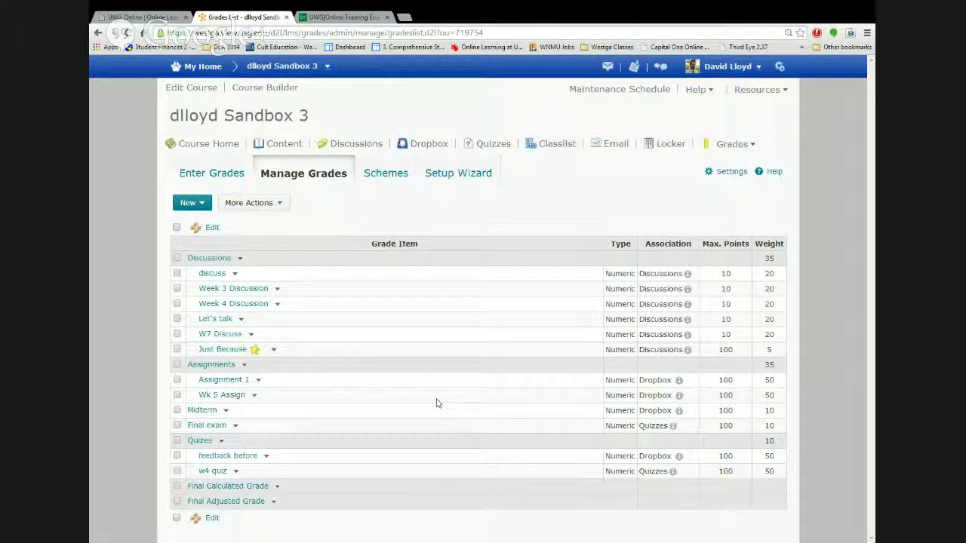
# Start a new grade item of the Numeric type and name it Bonus.
pyautogui.click(187, 204)
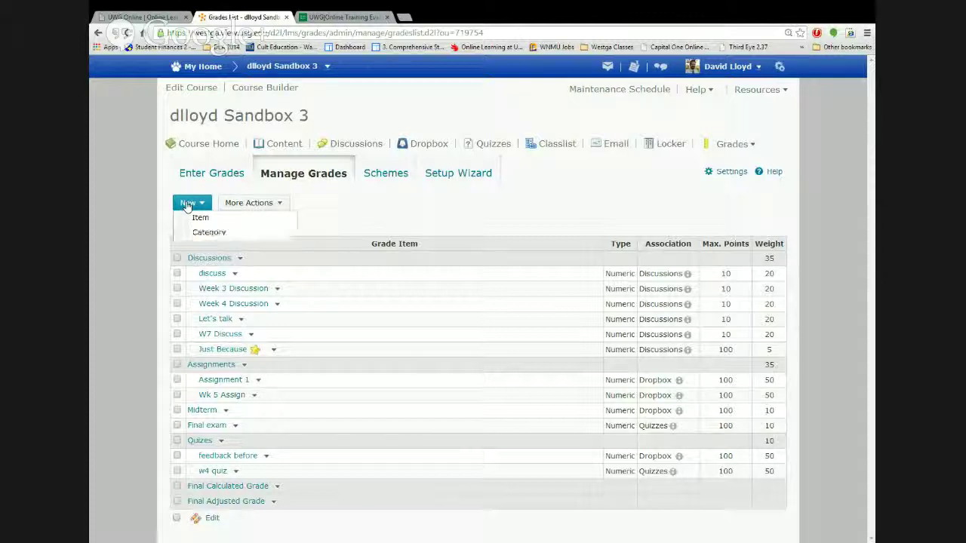
pyautogui.click(194, 219)
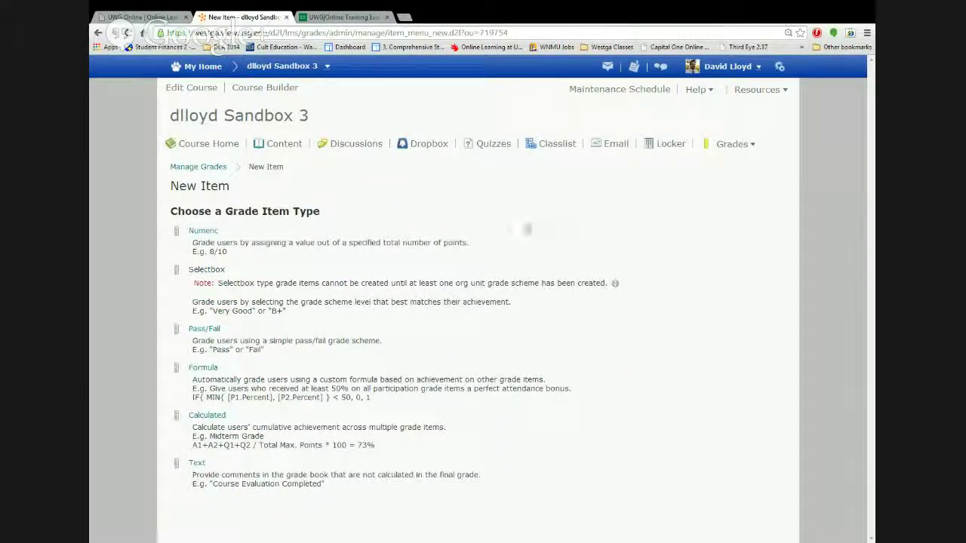
pyautogui.click(200, 235)
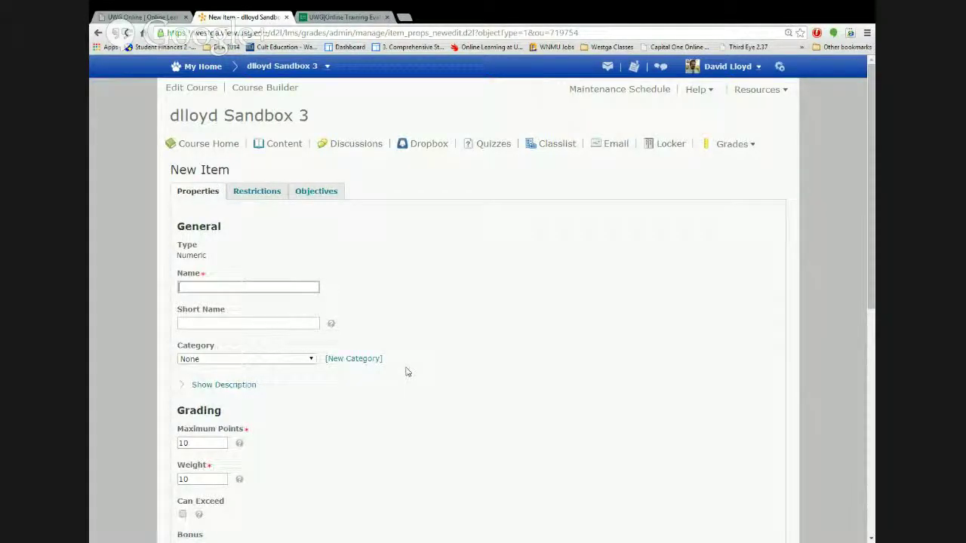
pyautogui.click(227, 287)
pyautogui.write('Bonus')
# Mark the new numeric item as a bonus in its grading properties.
pyautogui.scroll(-3, 408, 339)
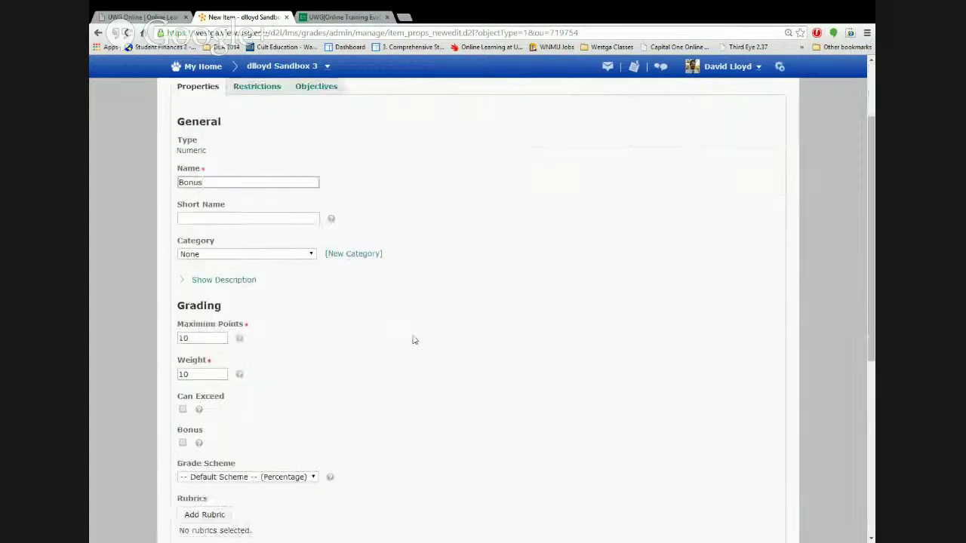
pyautogui.scroll(-3, 525, 314)
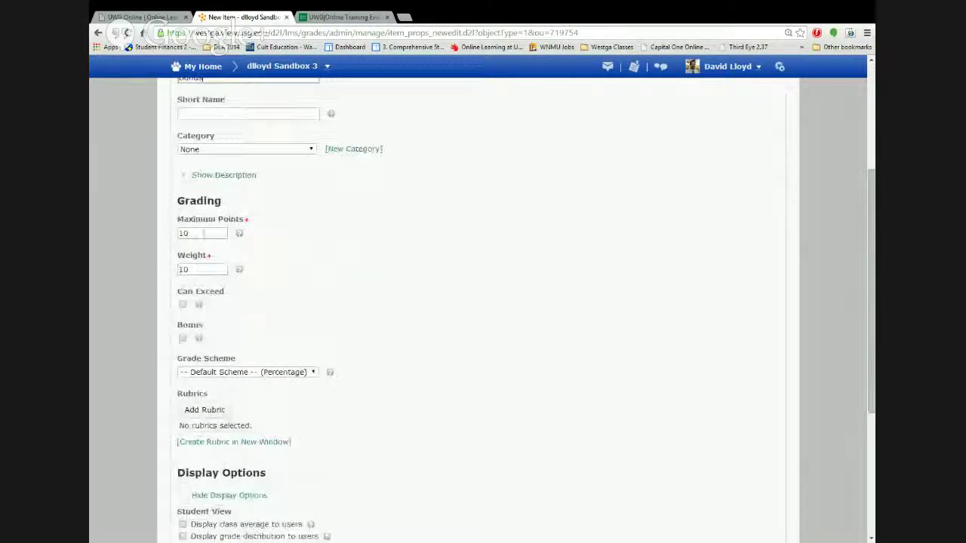
pyautogui.moveTo(201, 233); pyautogui.dragTo(160, 232)
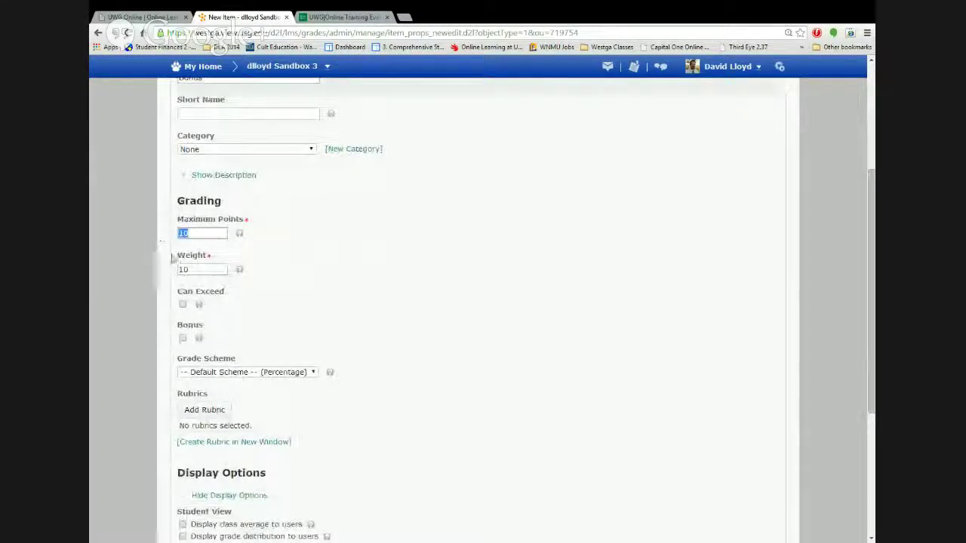
pyautogui.moveTo(203, 269); pyautogui.dragTo(170, 274)
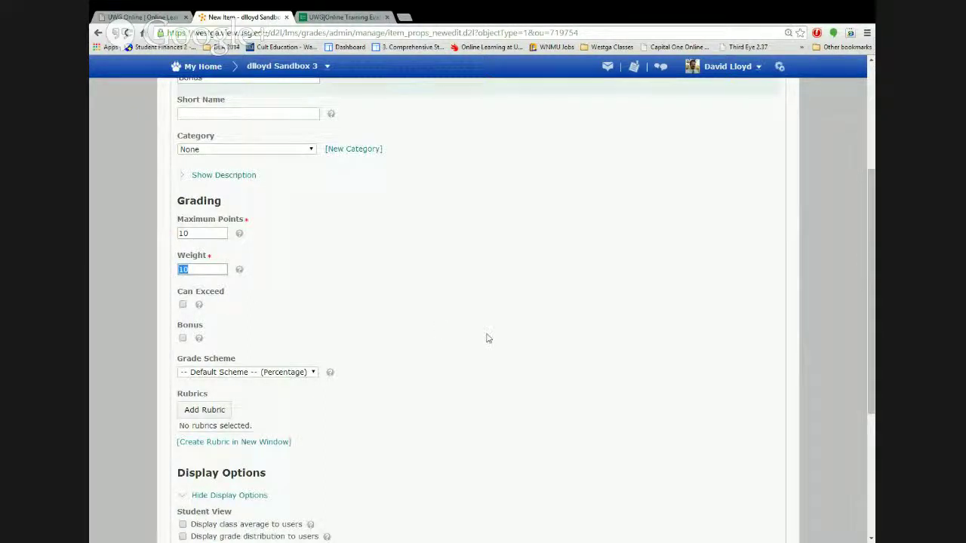
pyautogui.scroll(-2, 487, 338)
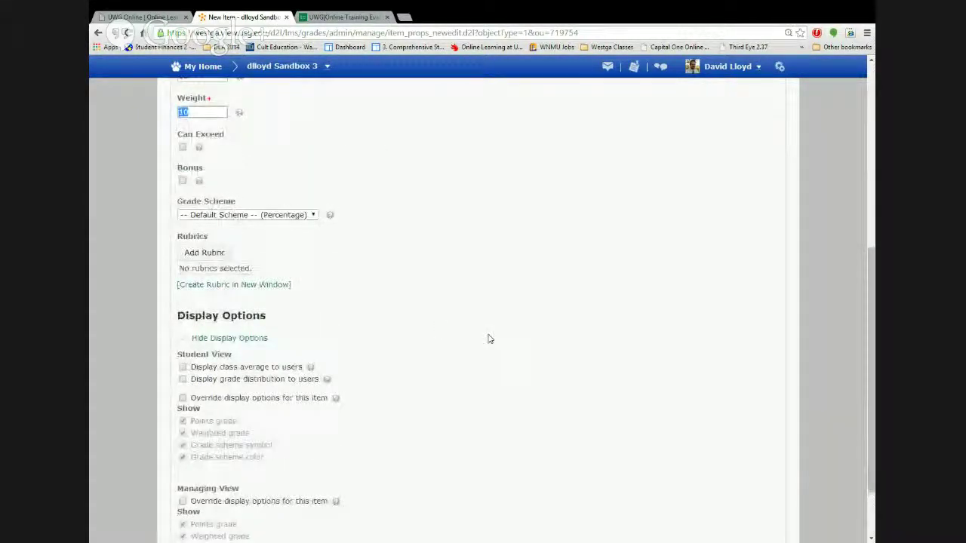
pyautogui.click(183, 183)
pyautogui.scroll(2, 463, 196)
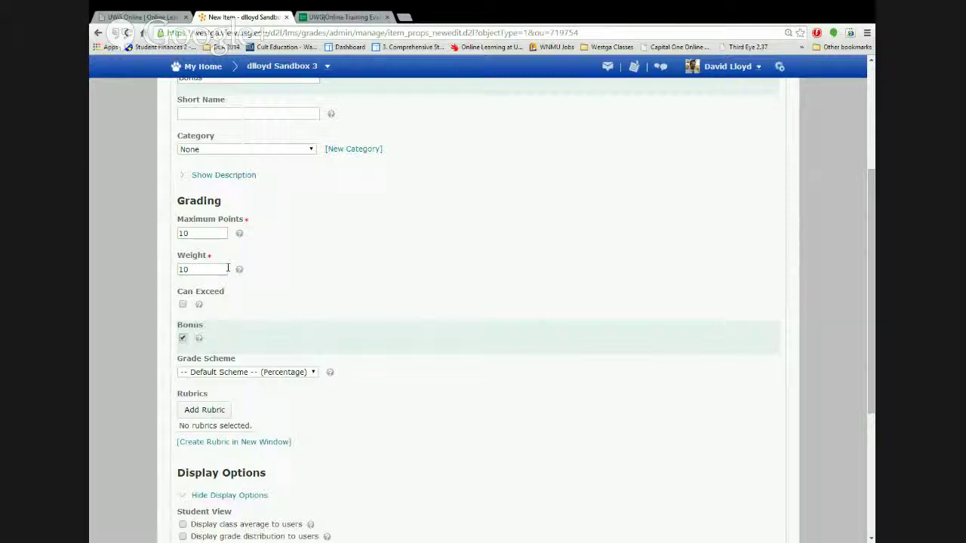
# Set the Bonus item's maximum points to 100 and its weight to 5, and save and close it.
pyautogui.click(208, 235)
pyautogui.write('0')
pyautogui.moveTo(215, 270); pyautogui.dragTo(166, 268)
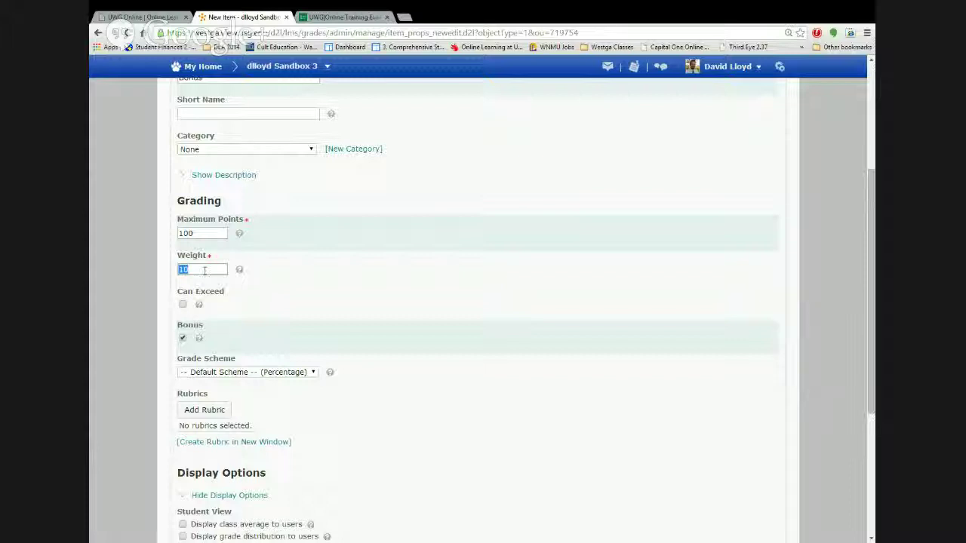
pyautogui.write('5')
pyautogui.scroll(-1, 352, 341)
pyautogui.scroll(1, 352, 341)
pyautogui.scroll(-3, 352, 341)
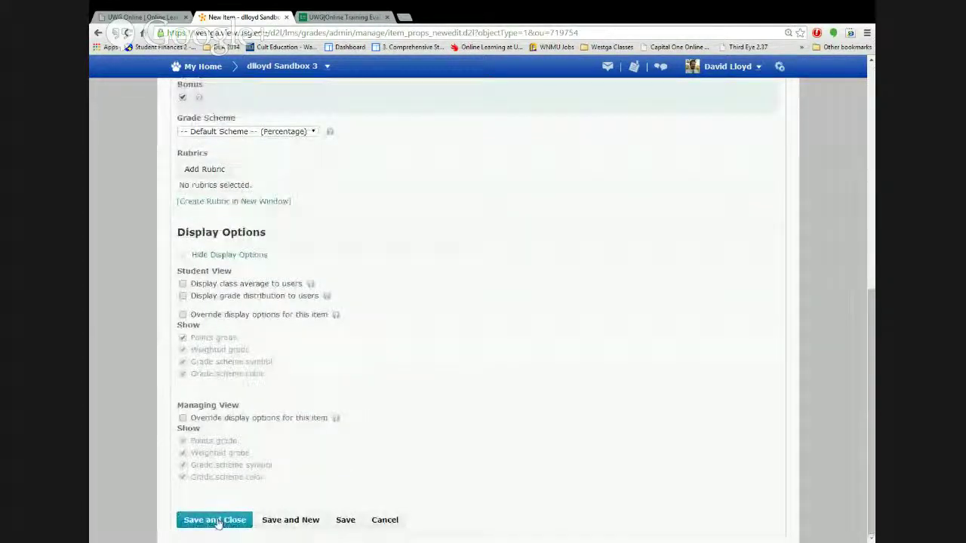
pyautogui.click(217, 520)
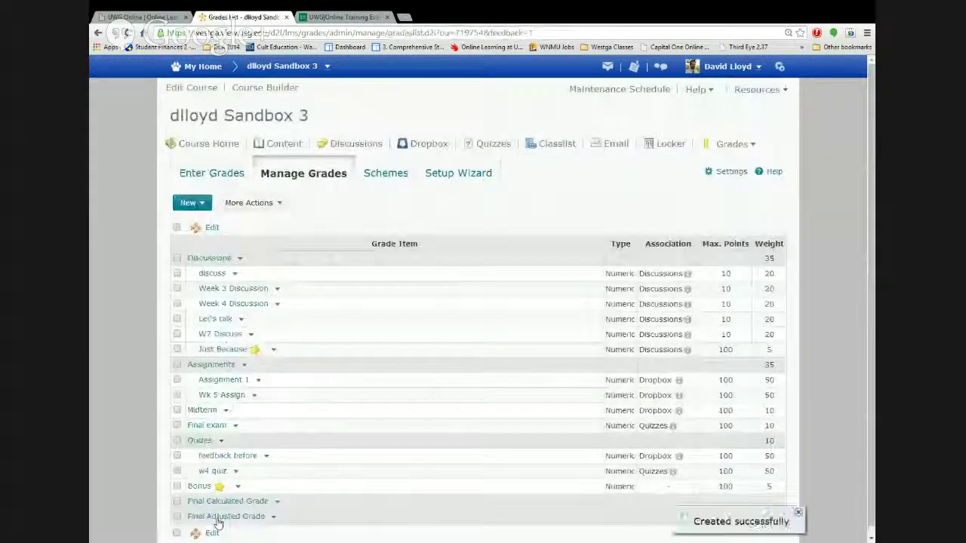